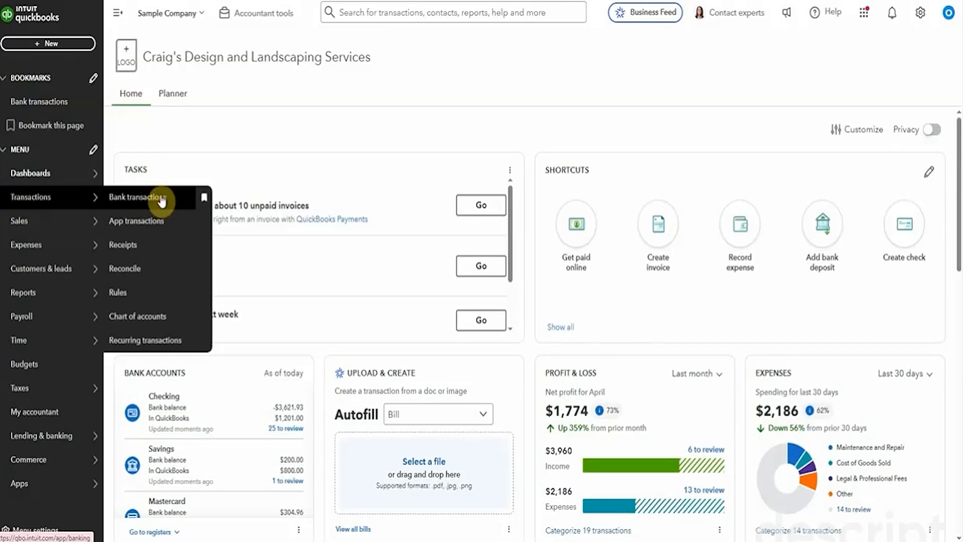
# Step: Open Bank transactions and expand the 05/01/2025 $1,200.00 A Rental transaction for categorizing
pyautogui.click(152, 200)
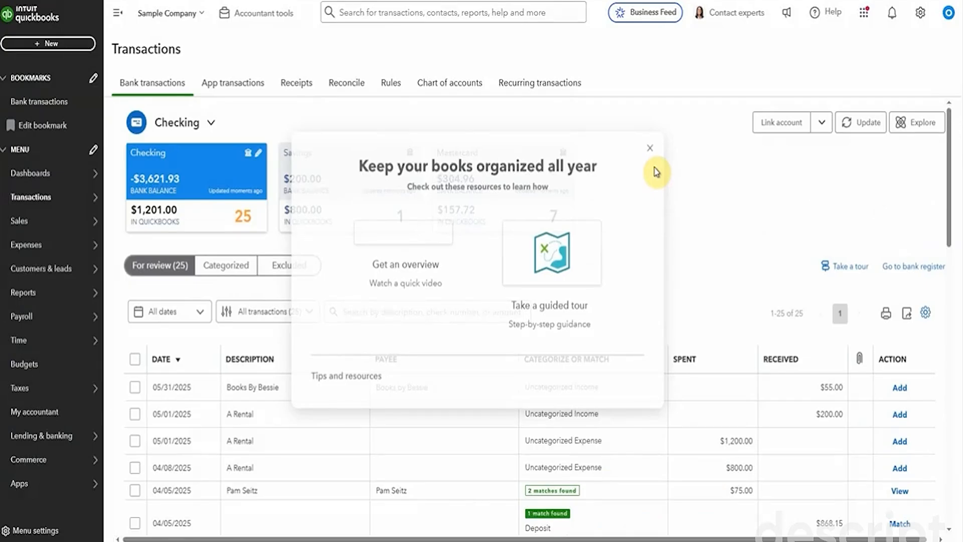
pyautogui.scroll(-4, 689, 175)
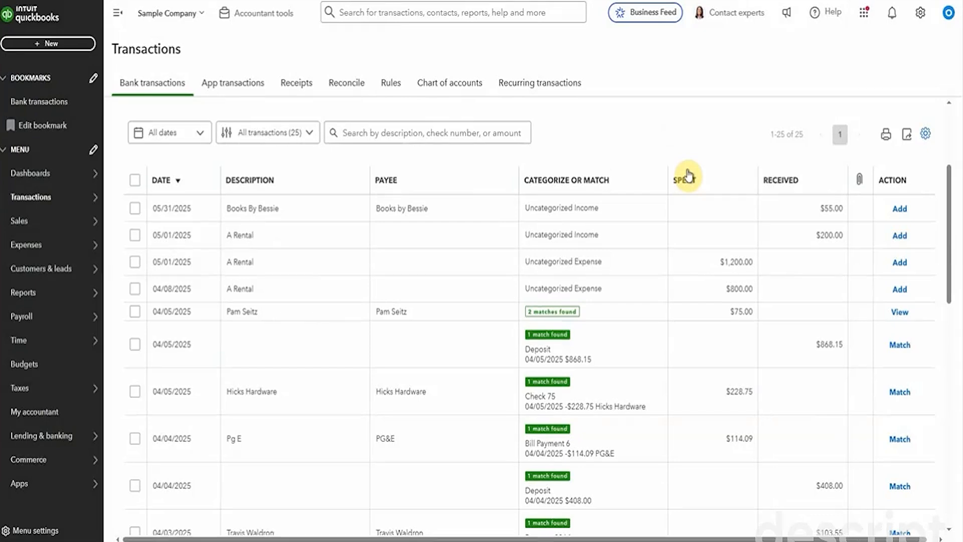
pyautogui.scroll(-2, 689, 176)
pyautogui.click(688, 176)
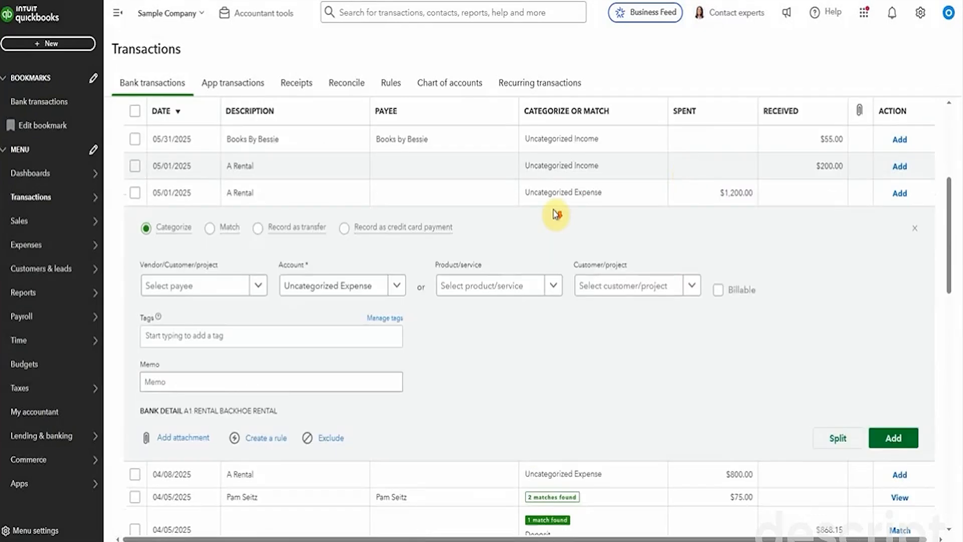
pyautogui.scroll(-1, 555, 214)
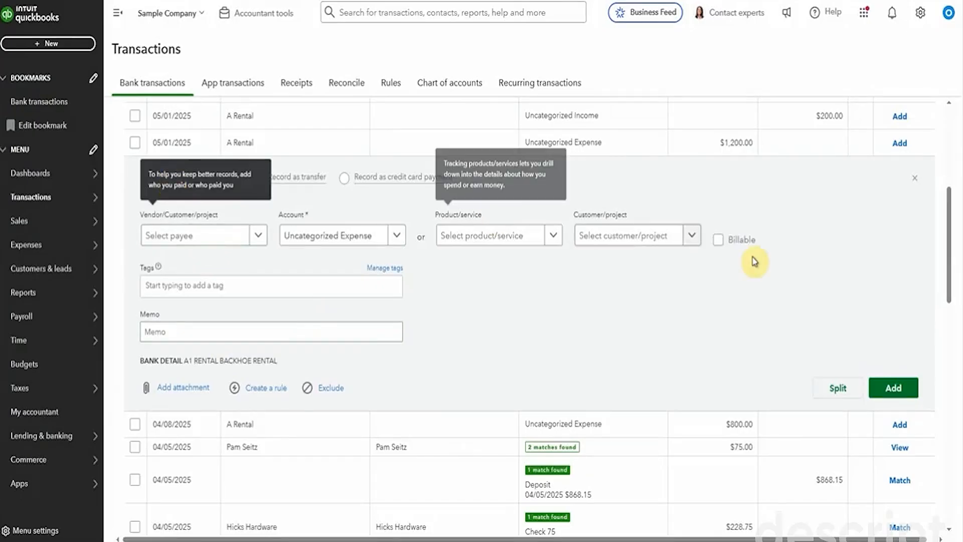
# Step: Assign product Rock Fountain to the $1,200.00 A Rental transaction, add it, and view Categorized
pyautogui.click(553, 235)
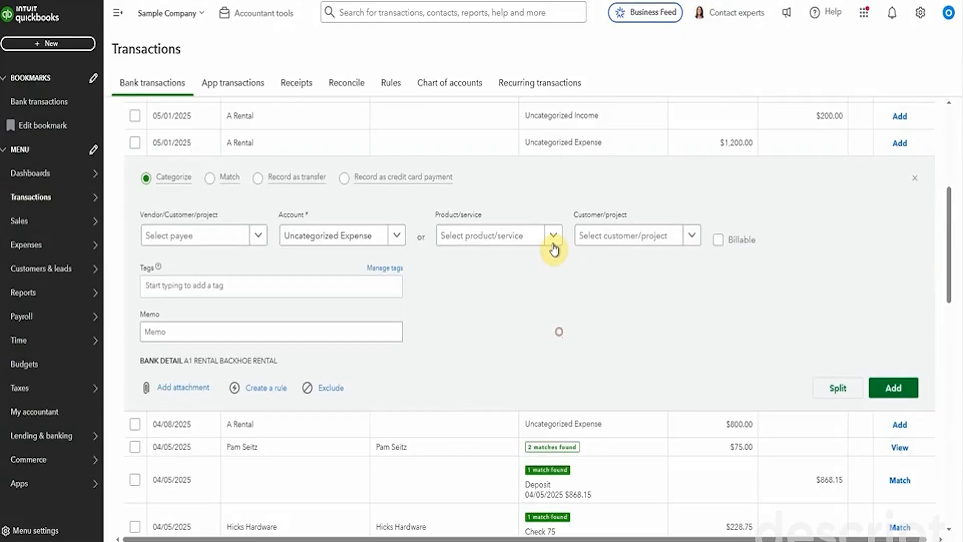
pyautogui.click(554, 328)
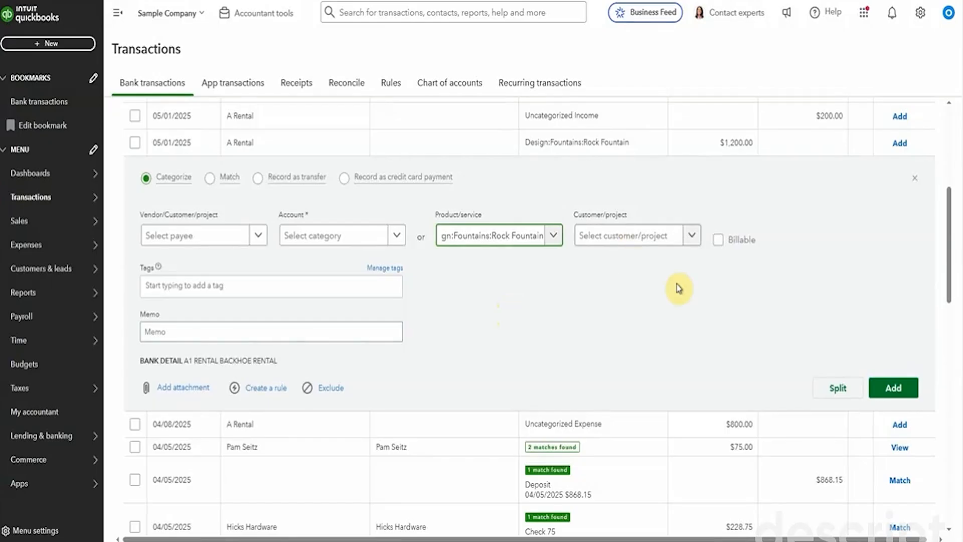
pyautogui.click(893, 389)
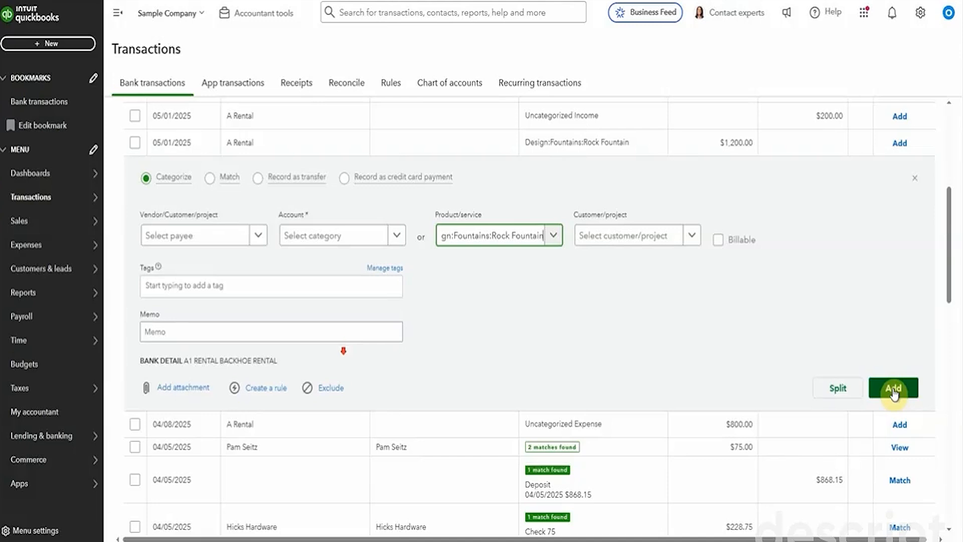
pyautogui.click(247, 262)
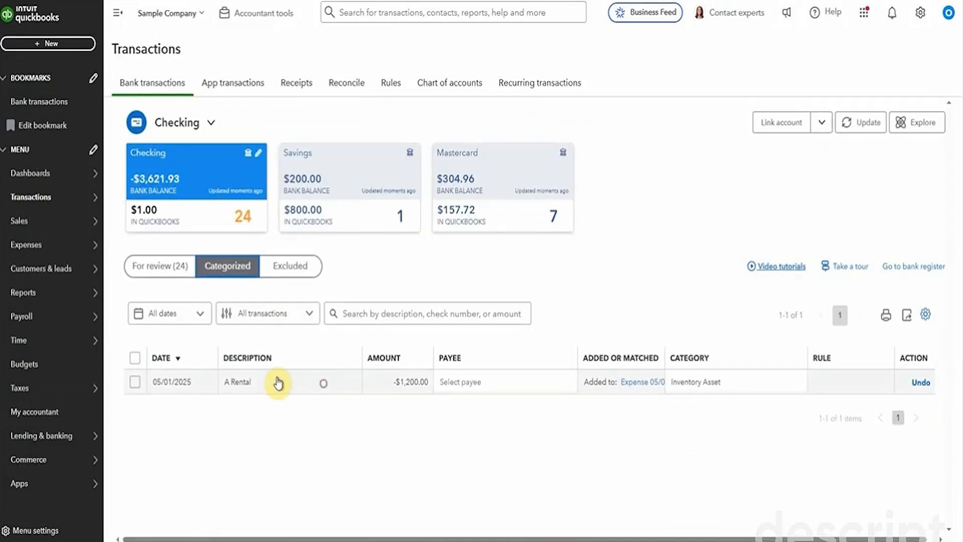
# Step: Open the A Rental expense, clear the Rock Fountain line's description, and save it
pyautogui.click(276, 383)
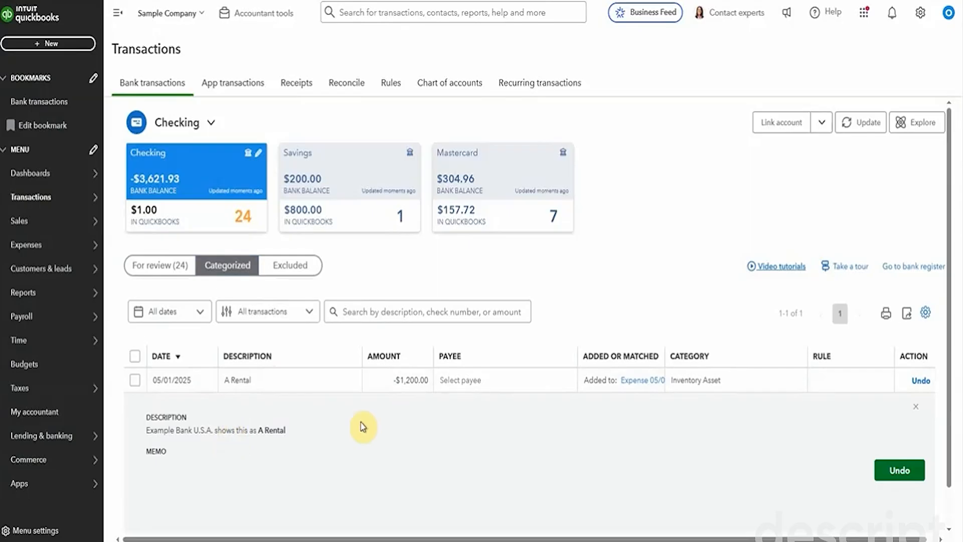
pyautogui.scroll(-1, 363, 427)
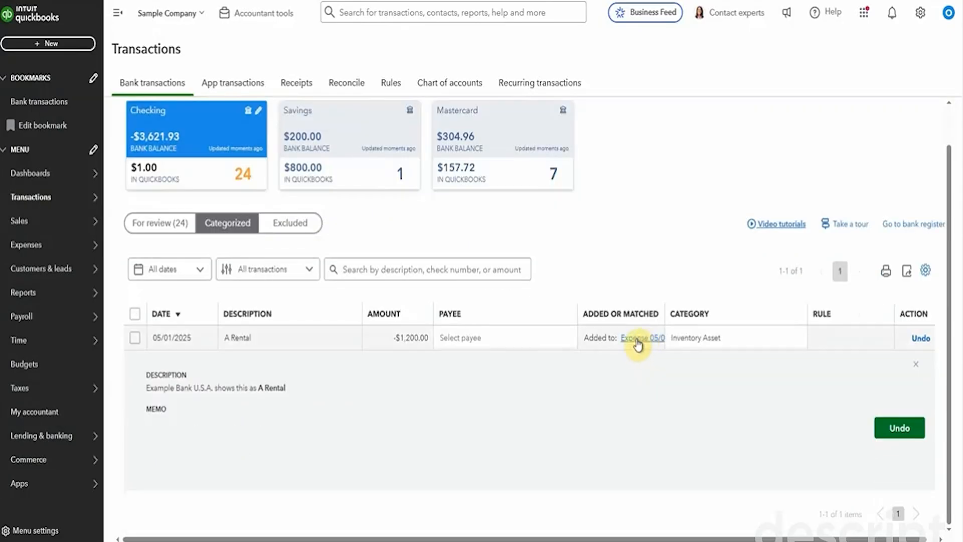
pyautogui.click(643, 341)
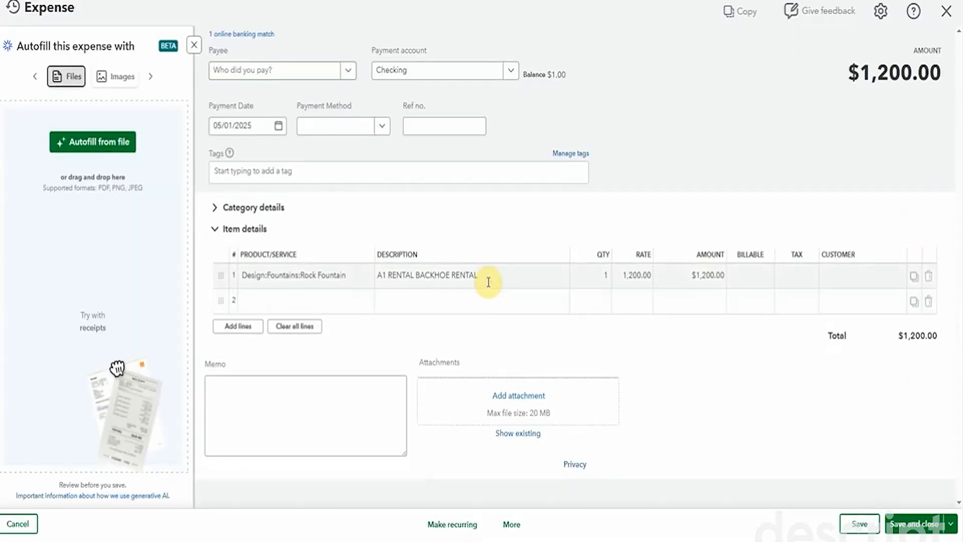
pyautogui.click(488, 282)
pyautogui.hotkey('ctrl', 'a')
pyautogui.press('BackSpace')
pyautogui.hotkey('ctrl', 's')
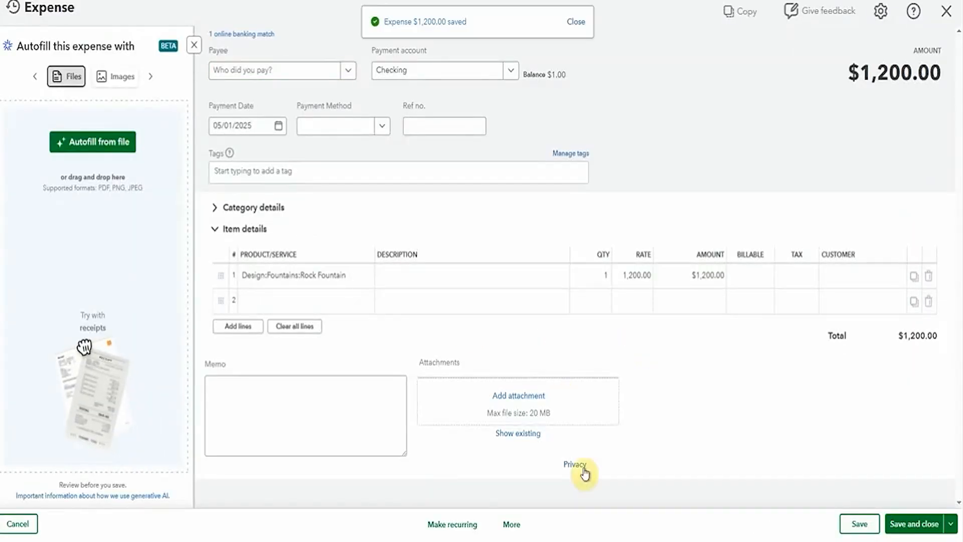
# Step: View the expense's Transaction Journal: $1,200.00 debited to Inventory Asset, credited to Checking
pyautogui.click(524, 524)
pyautogui.click(502, 468)
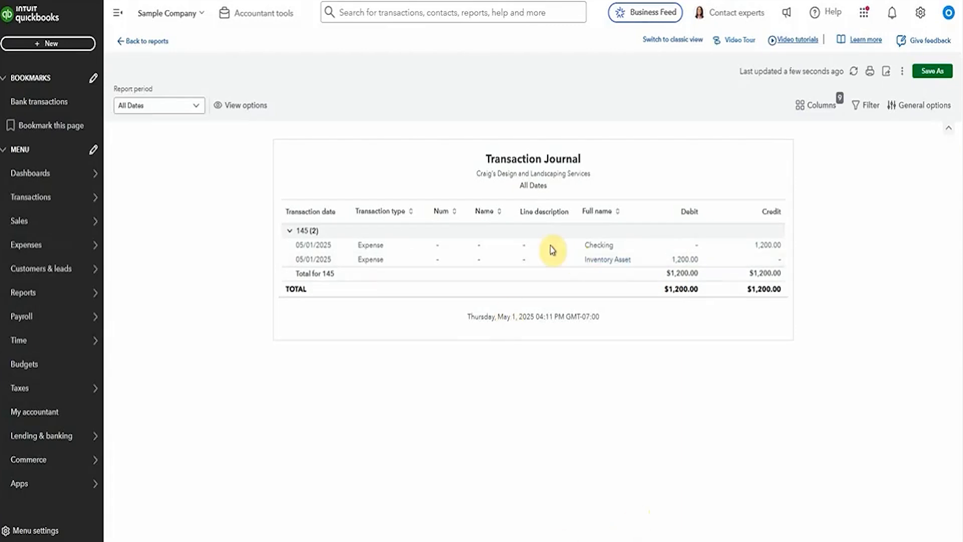
pyautogui.moveTo(91, 170)
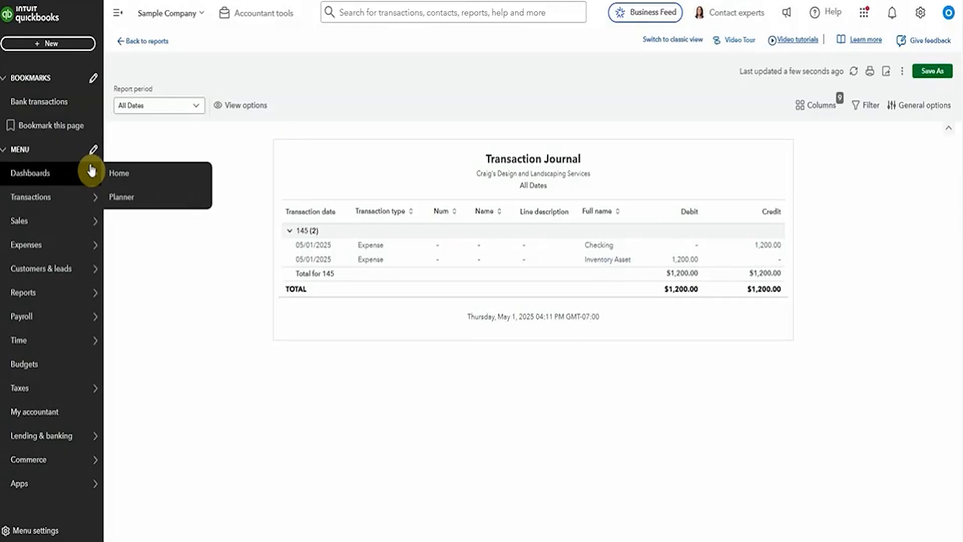
# Step: Search Products & services for 'rock' and run the Rock Fountain product report
pyautogui.moveTo(107, 244)
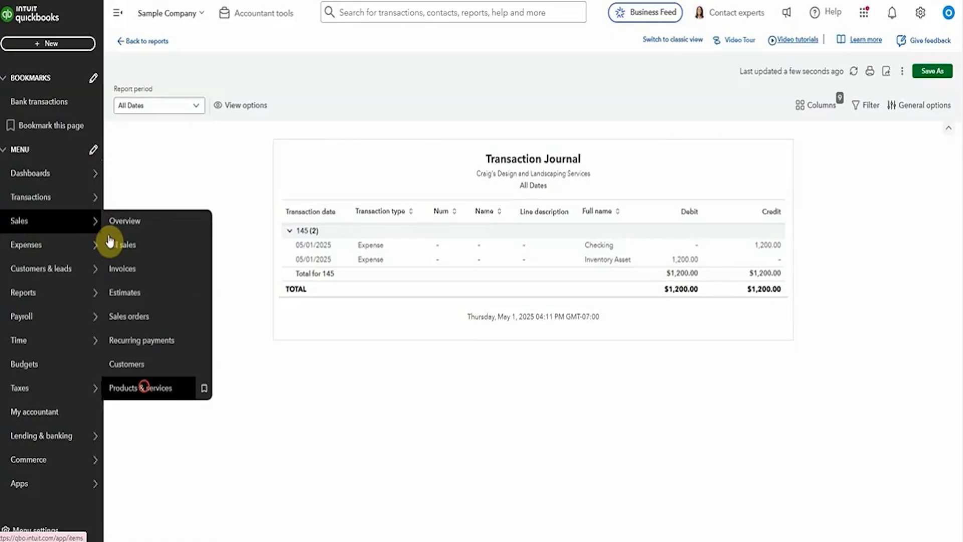
pyautogui.click(143, 390)
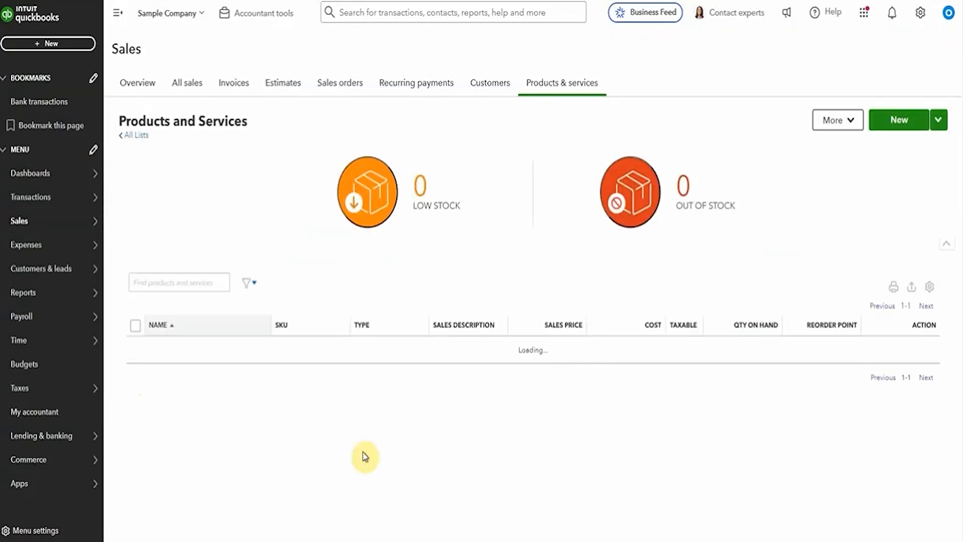
pyautogui.click(184, 282)
pyautogui.write('rock')
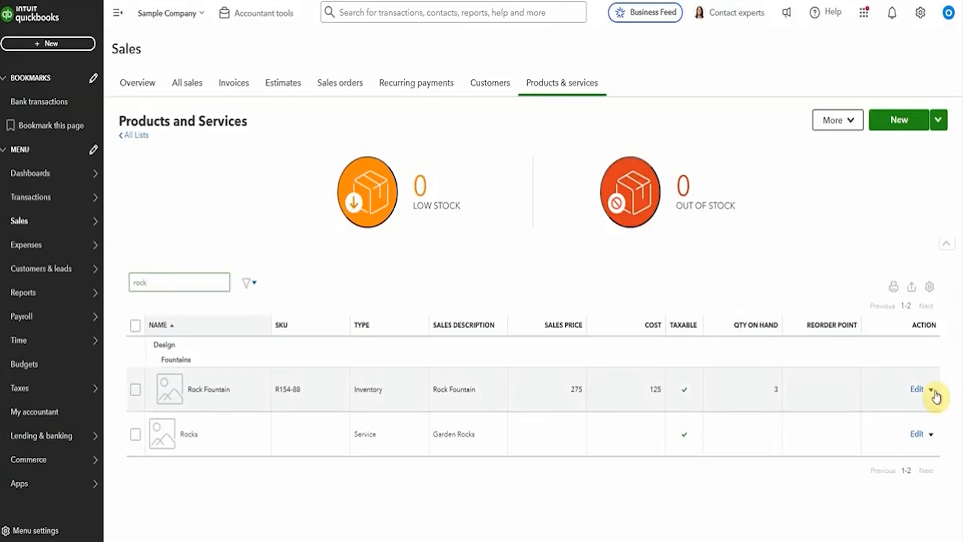
pyautogui.click(883, 421)
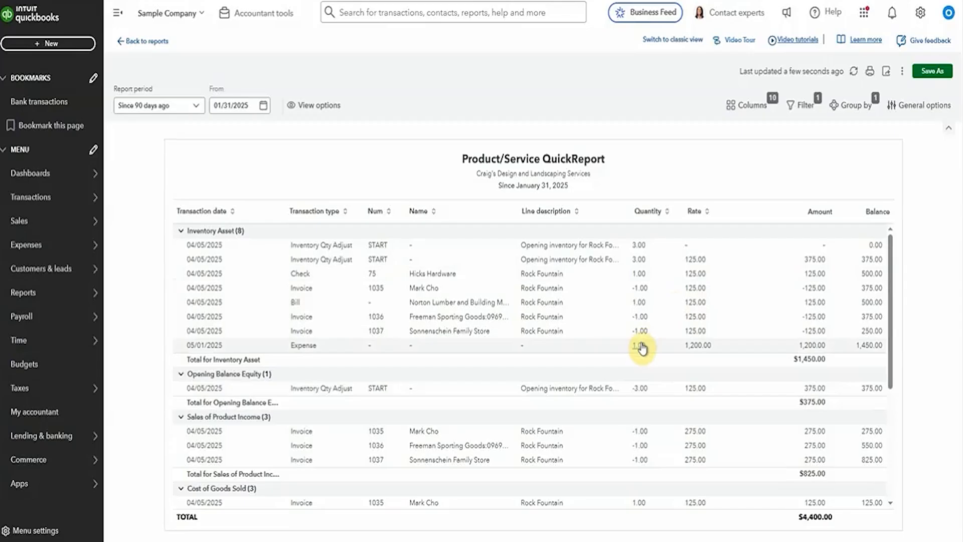
# Step: Delete the 05/01/2025 $1,200.00 Rock Fountain expense and go back to Bank transactions
pyautogui.click(704, 346)
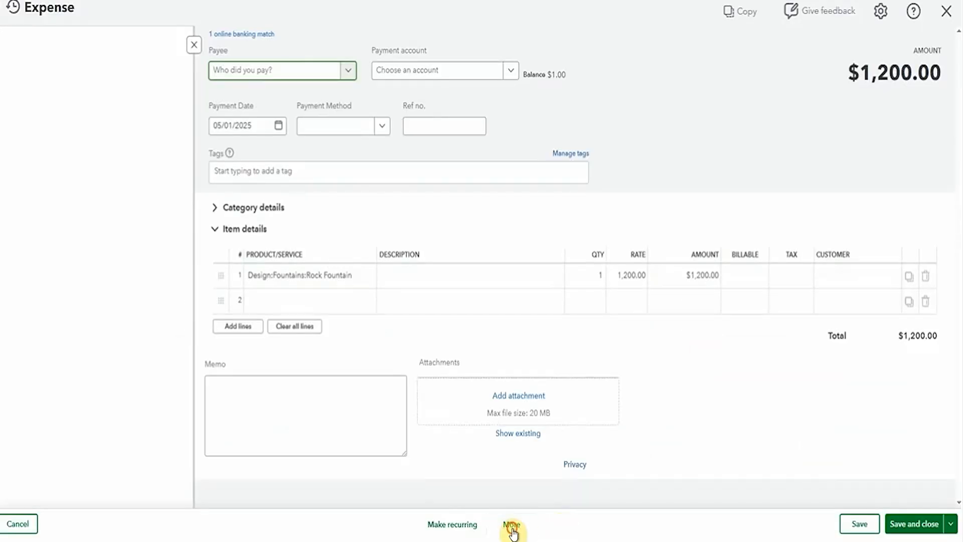
pyautogui.click(511, 526)
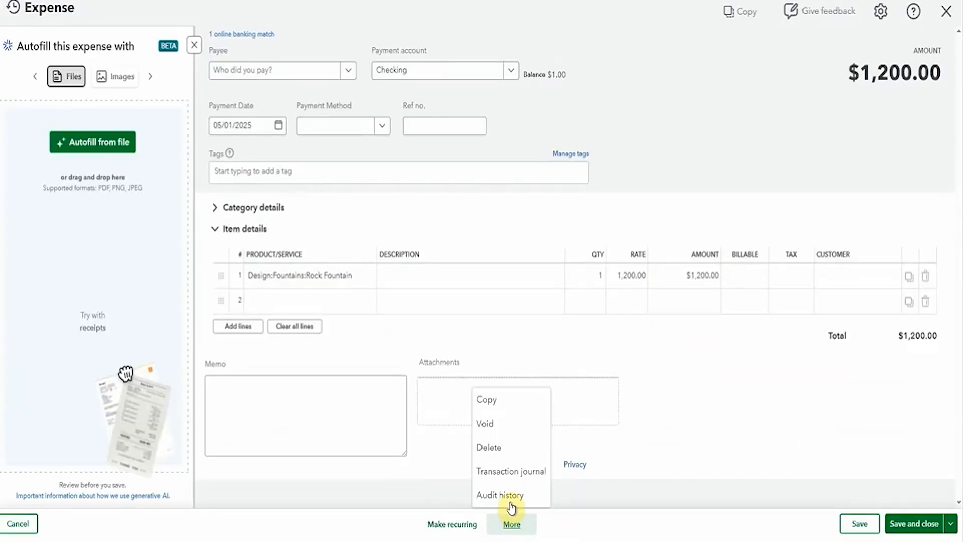
pyautogui.click(489, 447)
pyautogui.click(506, 304)
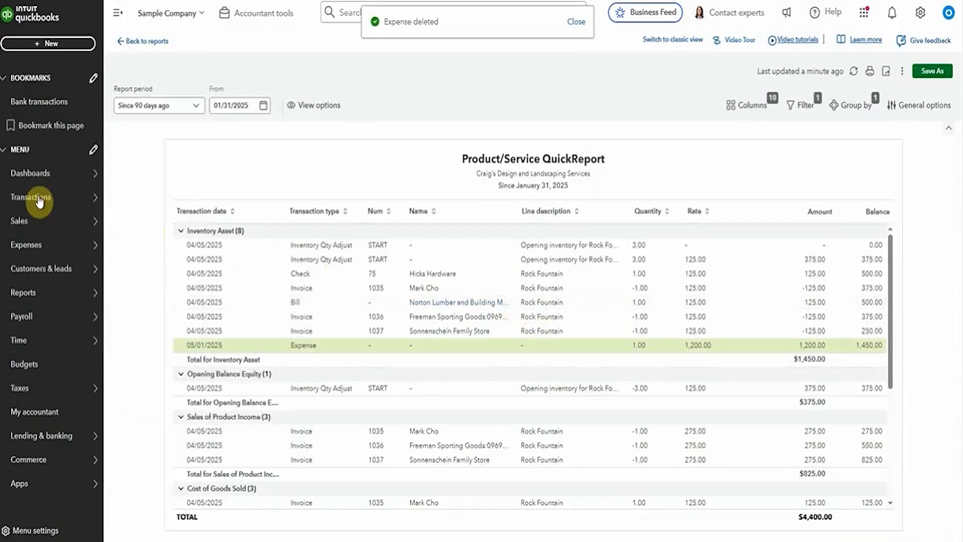
pyautogui.moveTo(95, 197)
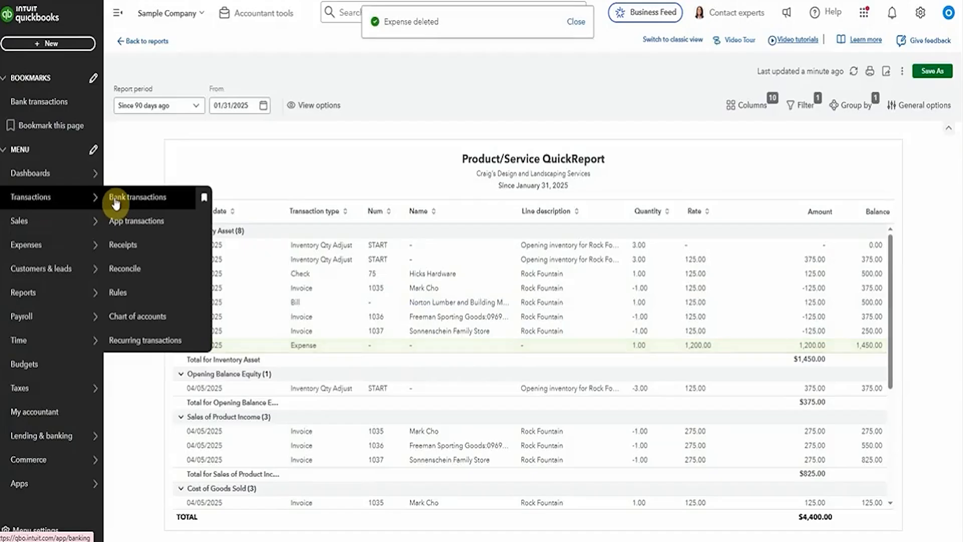
pyautogui.click(118, 197)
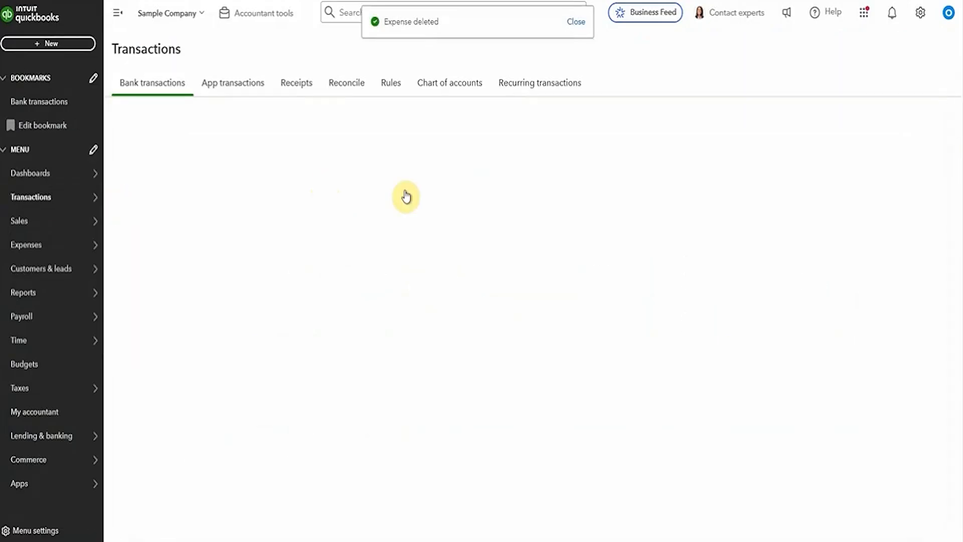
# Step: Expand the $1,200.00 A Rental transaction again and choose to split it
pyautogui.click(481, 330)
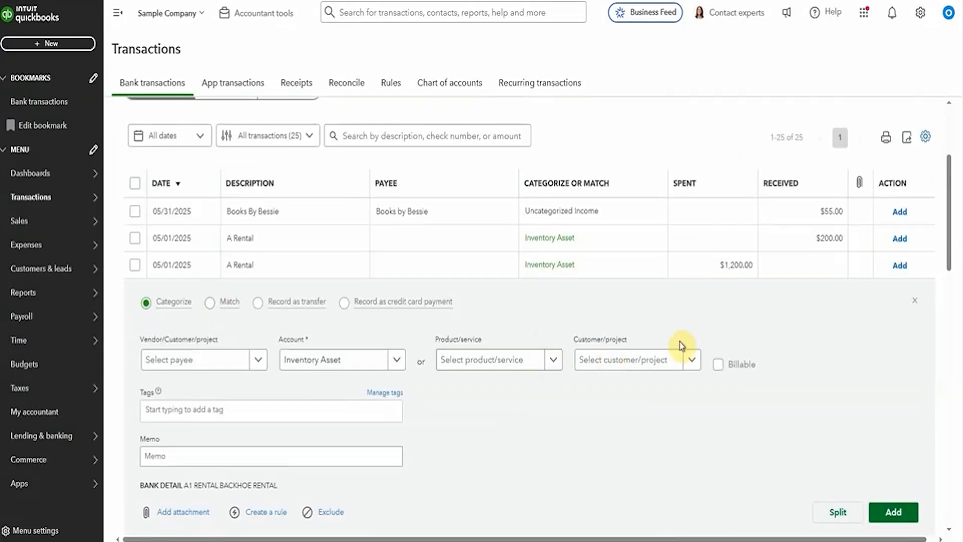
pyautogui.scroll(-1, 647, 312)
pyautogui.scroll(-2, 647, 312)
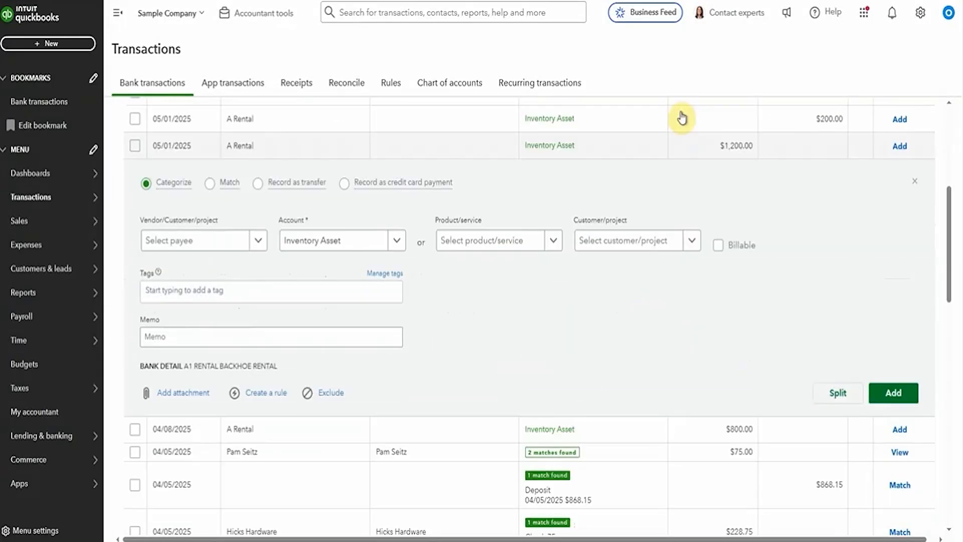
pyautogui.click(827, 399)
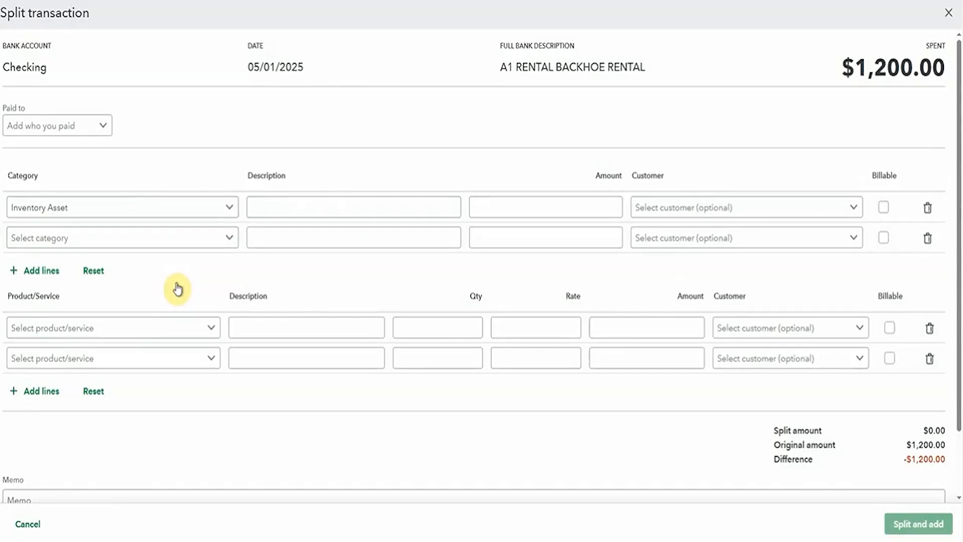
# Step: Add a Rock Fountain item line with quantity 4 at rate 300 (1,200.00)
pyautogui.click(168, 328)
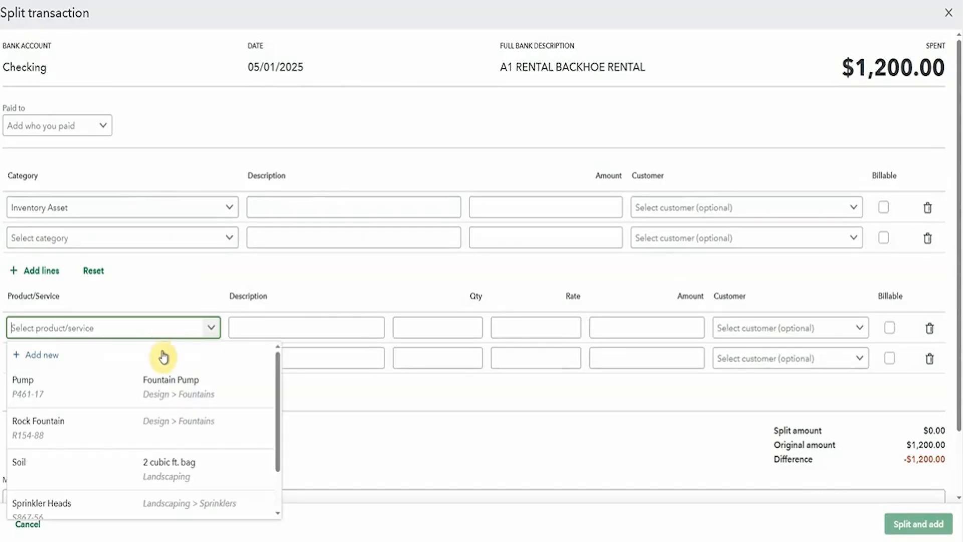
pyautogui.click(132, 433)
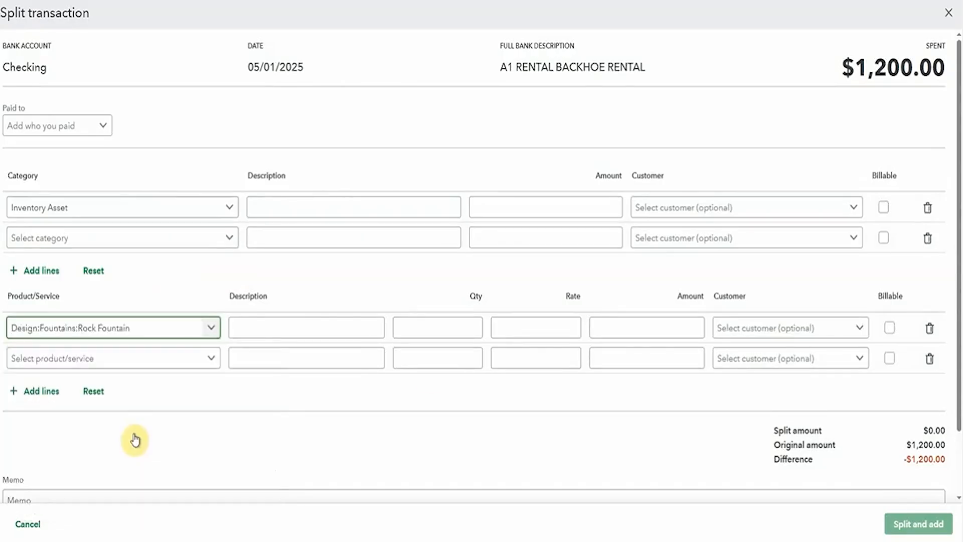
pyautogui.click(440, 328)
pyautogui.write('4')
pyautogui.press('Tab')
pyautogui.write('300')
pyautogui.press('Tab')
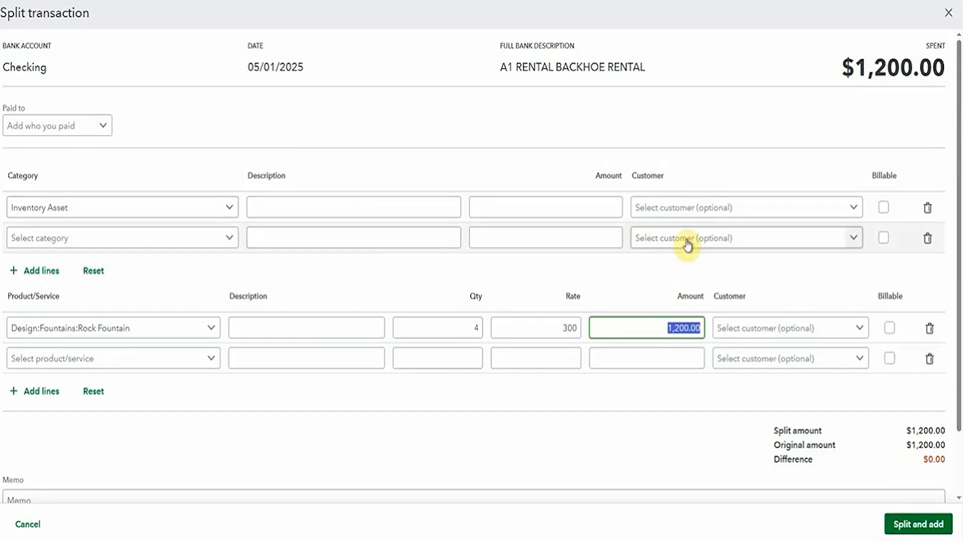
# Step: Save the split A Rental transaction, then open its expense from the Categorized list
pyautogui.click(903, 522)
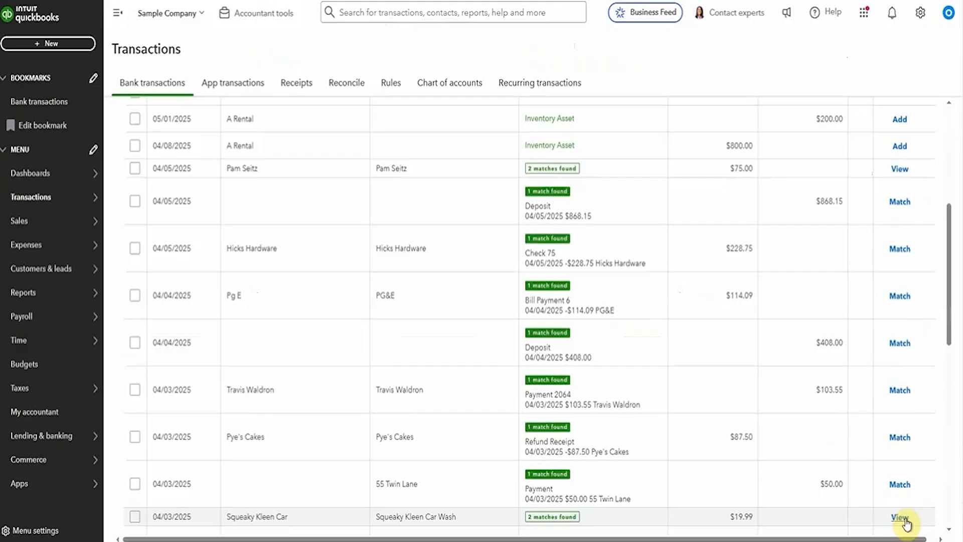
pyautogui.scroll(5, 345, 151)
pyautogui.scroll(1, 335, 216)
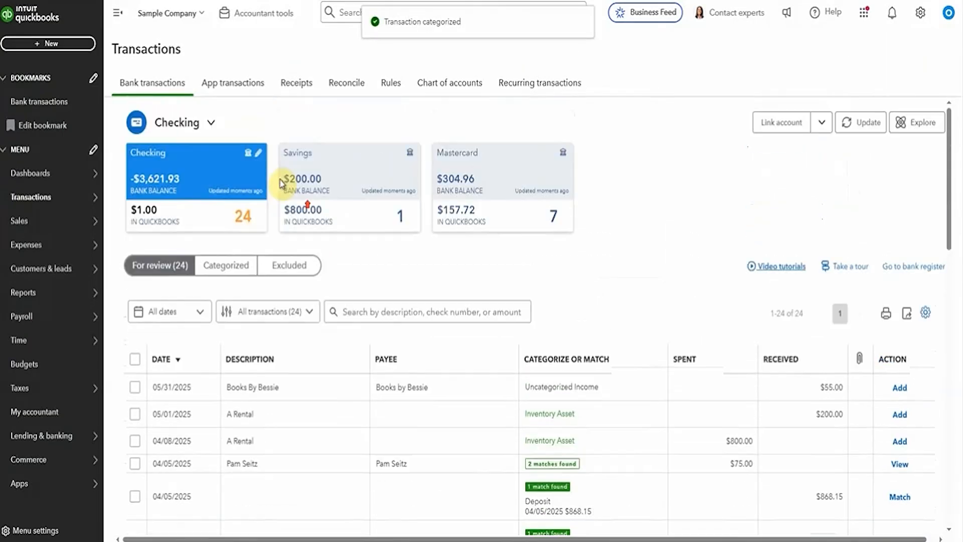
pyautogui.click(229, 264)
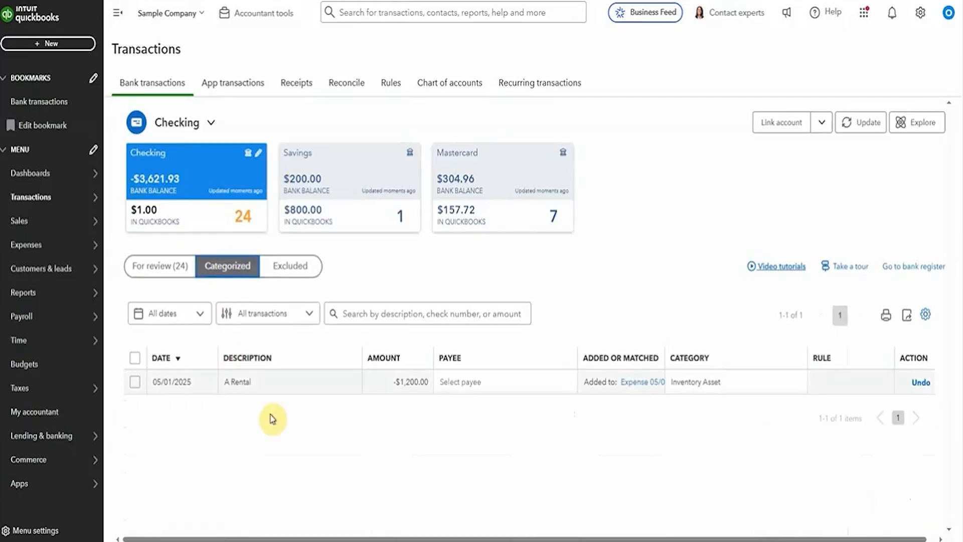
pyautogui.click(293, 385)
pyautogui.scroll(-2, 440, 262)
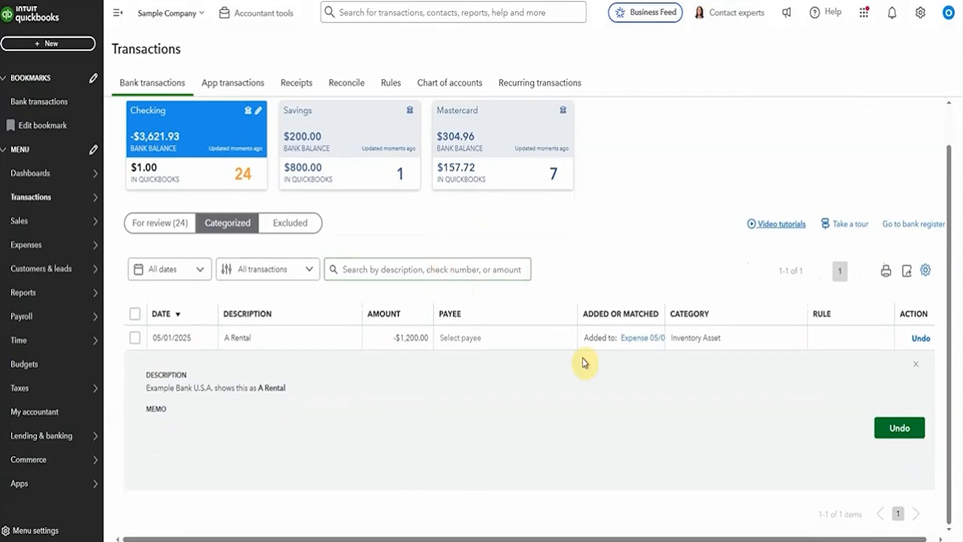
pyautogui.click(653, 341)
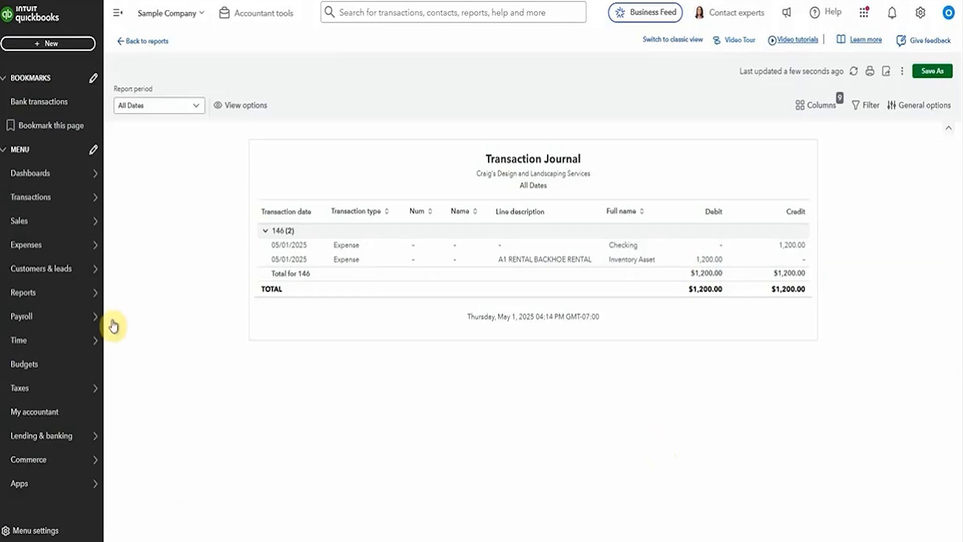
# Step: Run the Rock Fountain item report showing 4 at 300, then return to Bank transactions
pyautogui.click(131, 390)
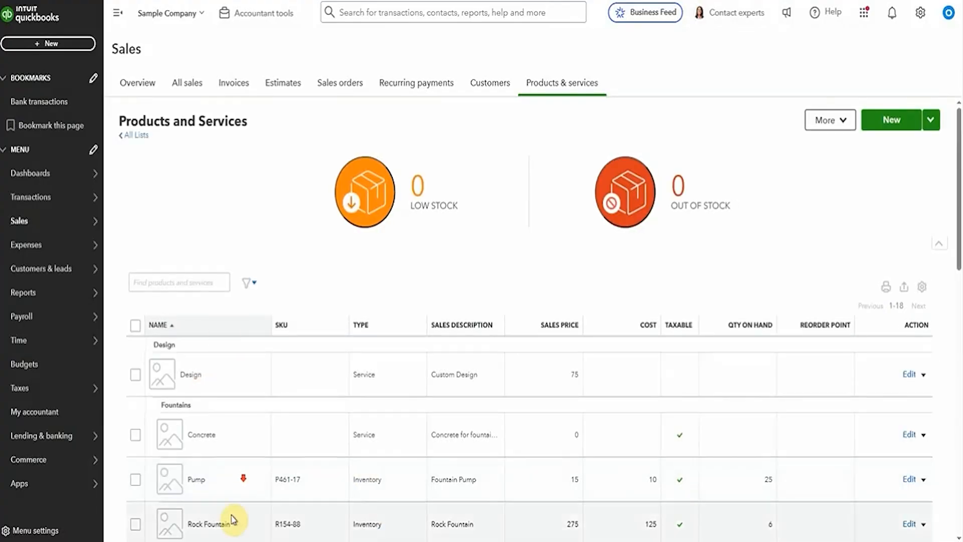
pyautogui.scroll(-3, 230, 519)
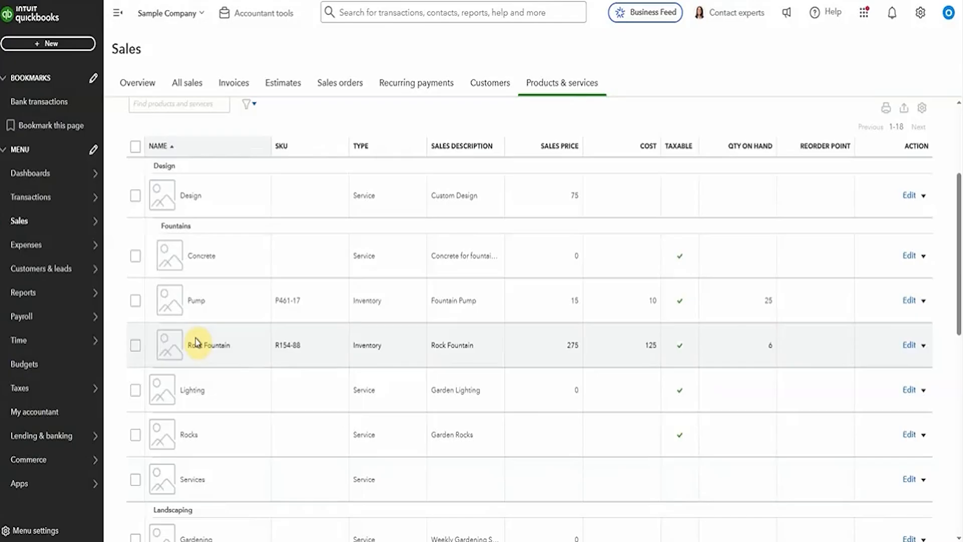
pyautogui.click(917, 353)
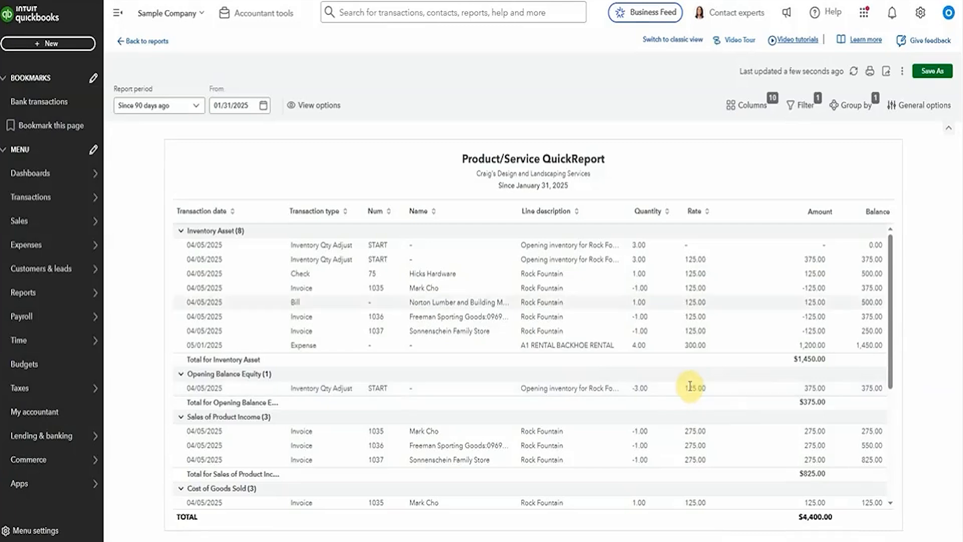
pyautogui.moveTo(81, 211)
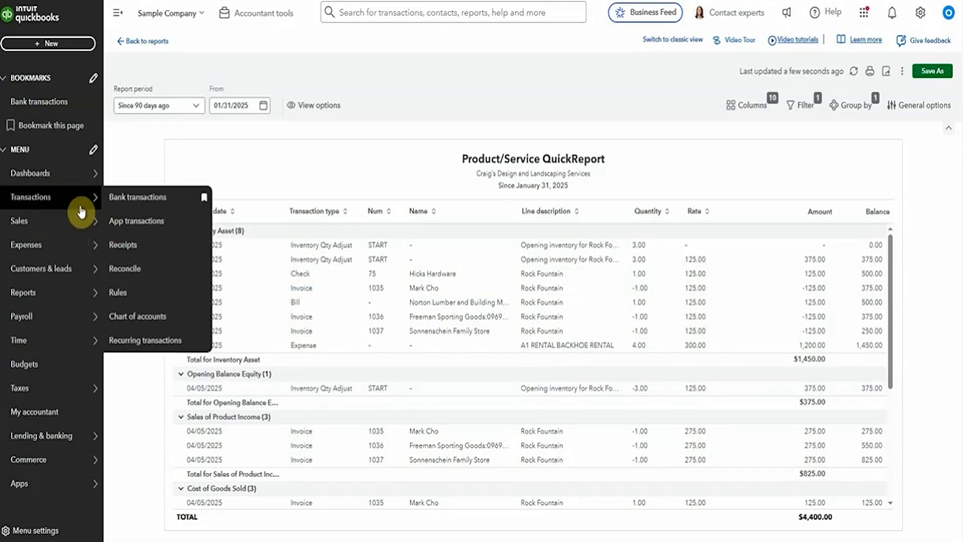
pyautogui.click(153, 199)
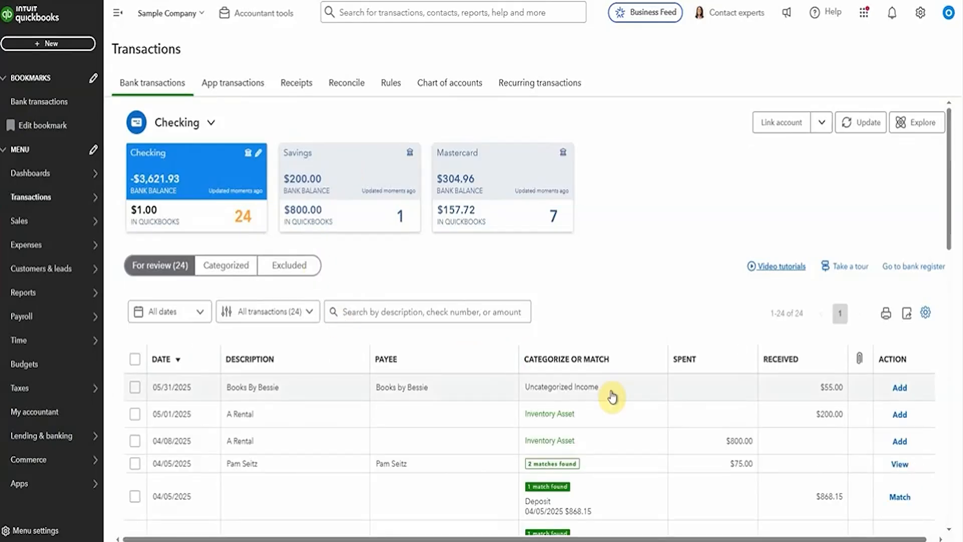
# Step: Start a new bill from vendor Hicks Hardware with a Rock Fountain item line
pyautogui.click(58, 44)
pyautogui.click(122, 155)
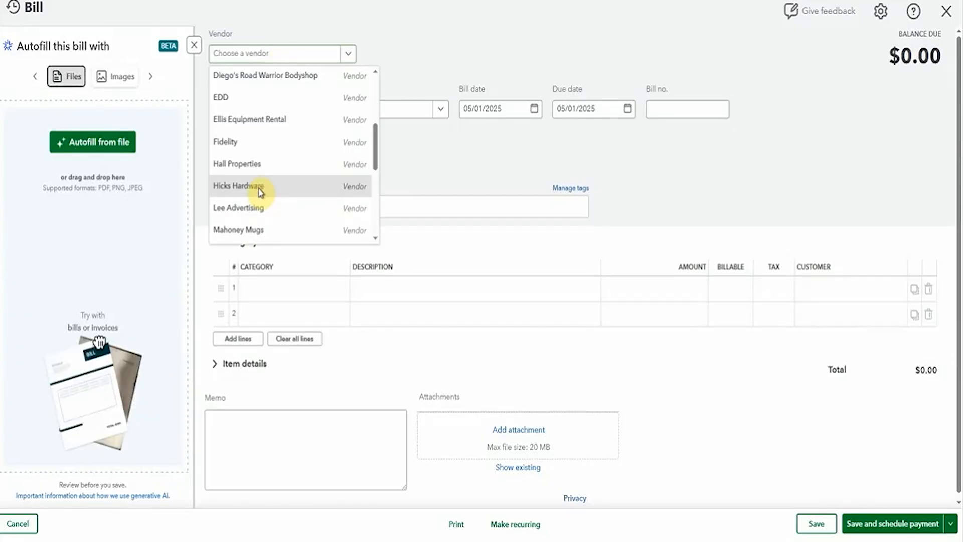
pyautogui.click(246, 186)
pyautogui.click(245, 364)
pyautogui.click(254, 316)
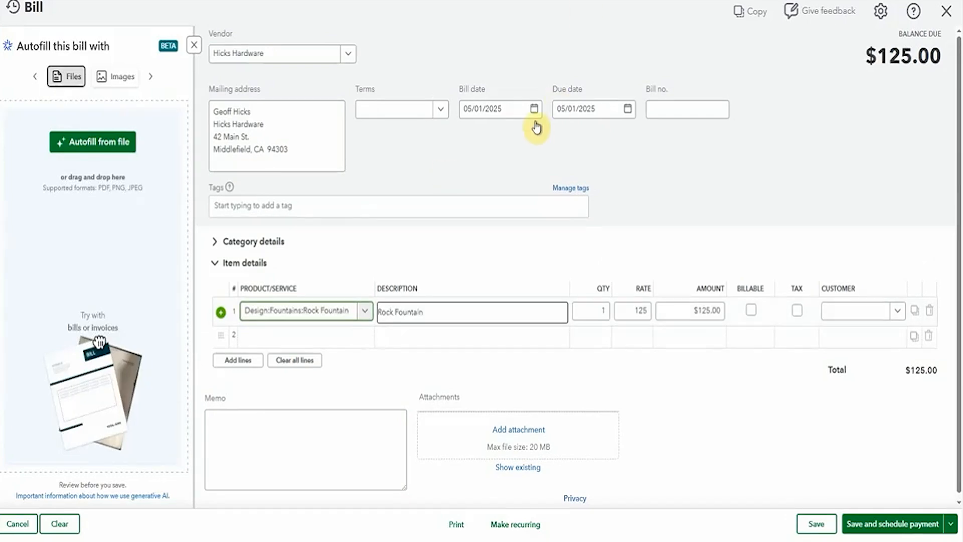
# Step: Date the bill 01/01/2025 and set Rock Fountain quantity to 6 at 125 ($750.00)
pyautogui.click(535, 123)
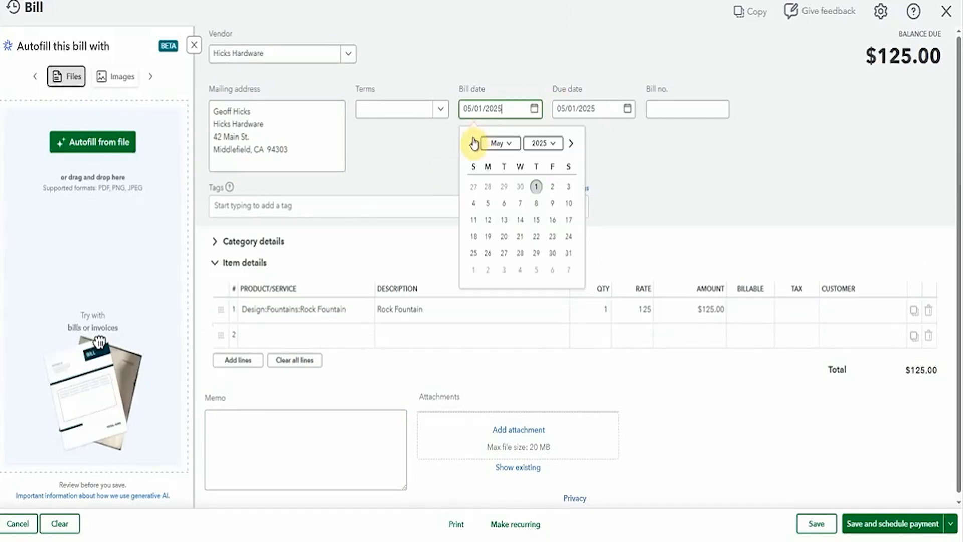
pyautogui.click(473, 143)
pyautogui.click(473, 143)
pyautogui.click(473, 143)
pyautogui.click(473, 143)
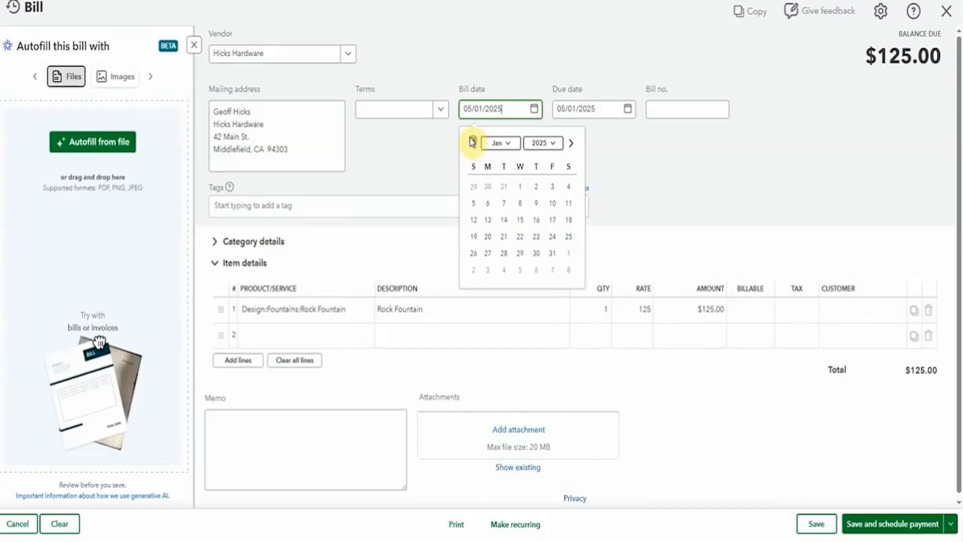
pyautogui.click(521, 187)
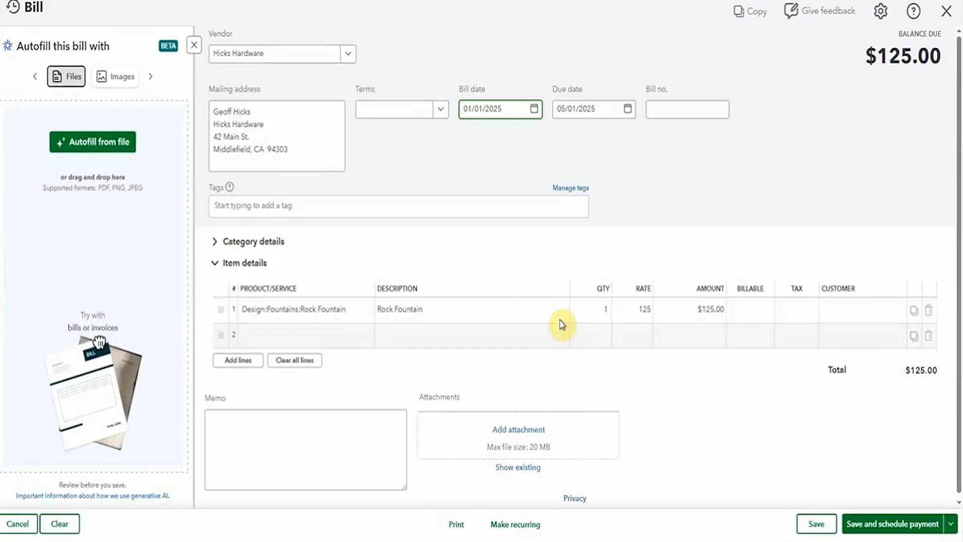
pyautogui.click(591, 316)
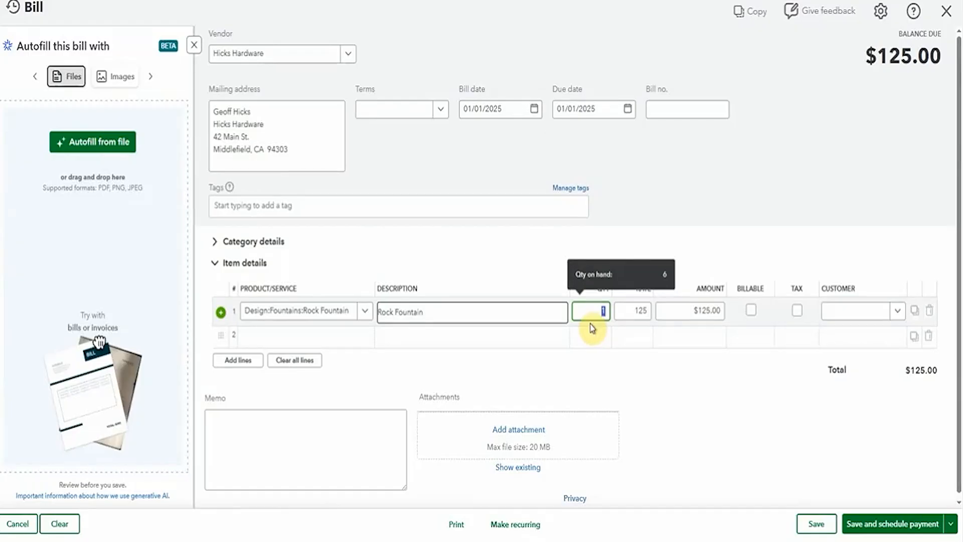
pyautogui.write('6')
pyautogui.press('Tab')
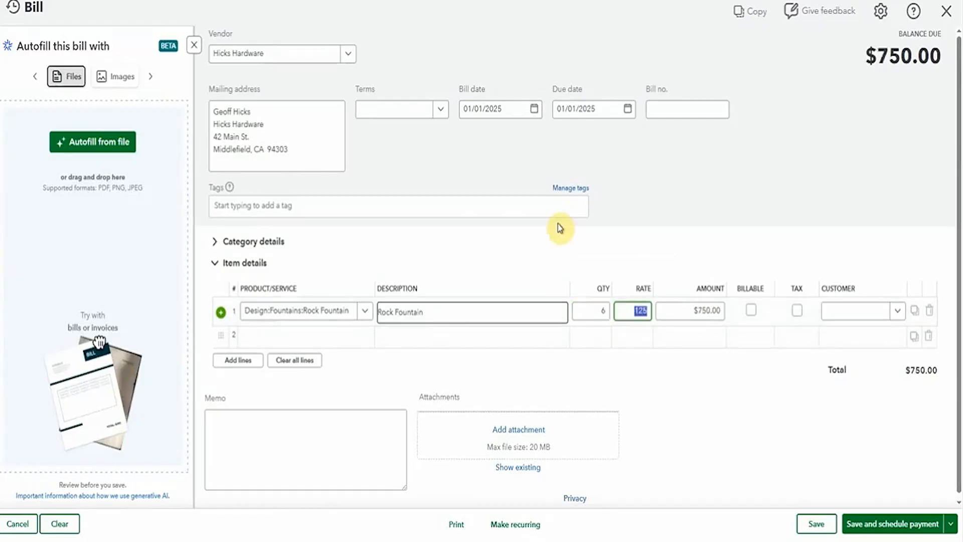
pyautogui.click(378, 248)
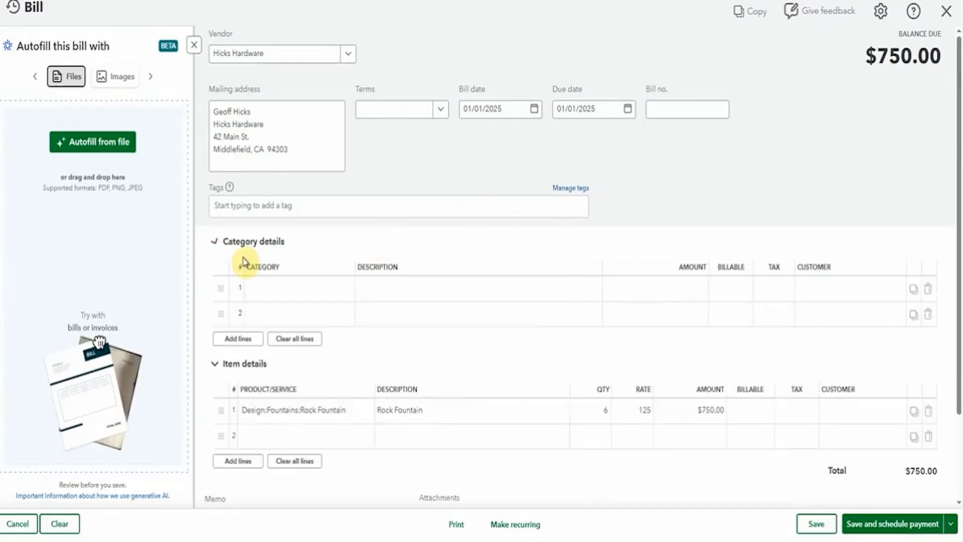
# Step: Add a billable Shipping category line of $50.00 to the bill
pyautogui.click(269, 300)
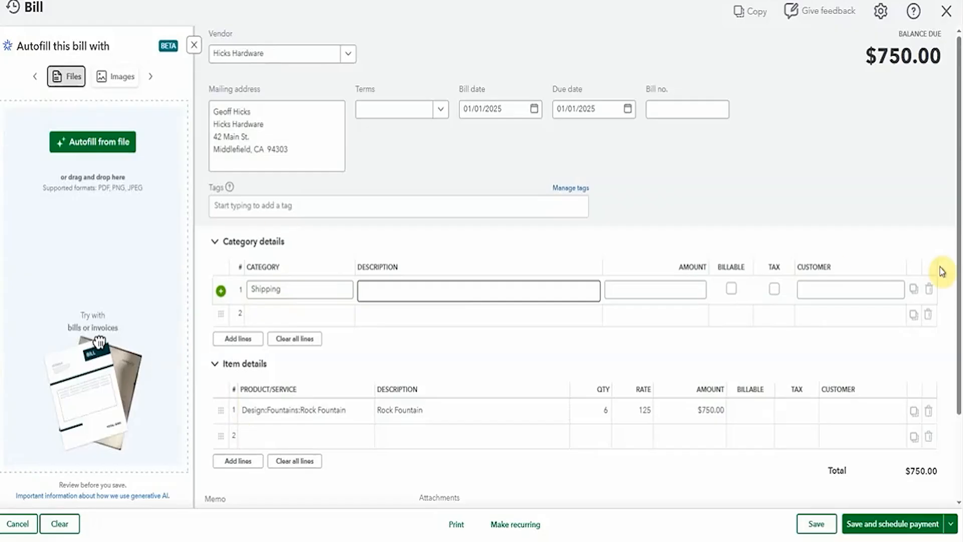
pyautogui.click(690, 292)
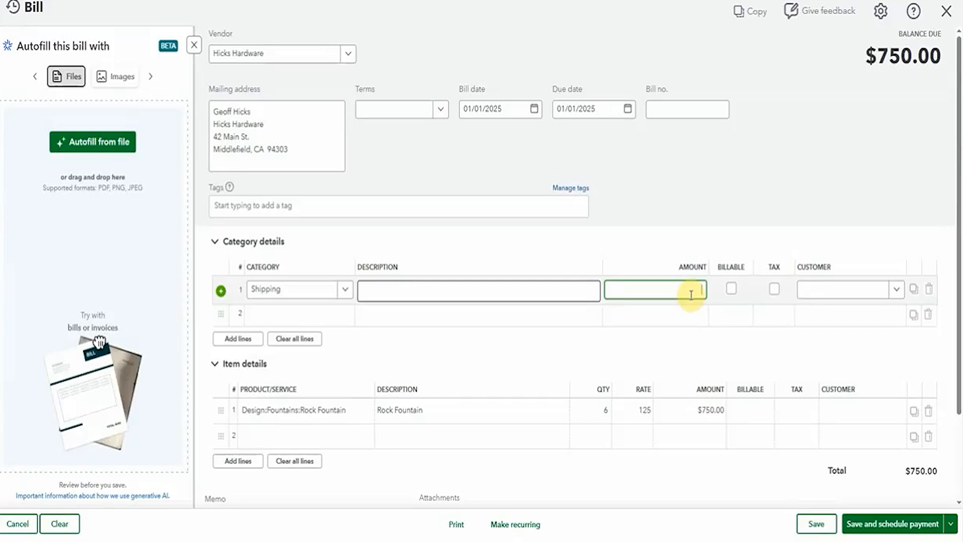
pyautogui.write('50')
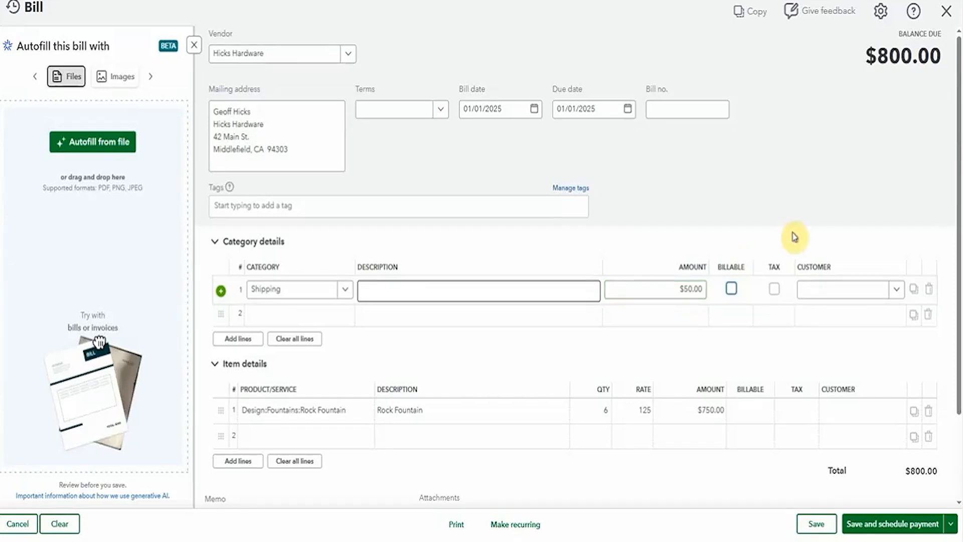
pyautogui.click(731, 289)
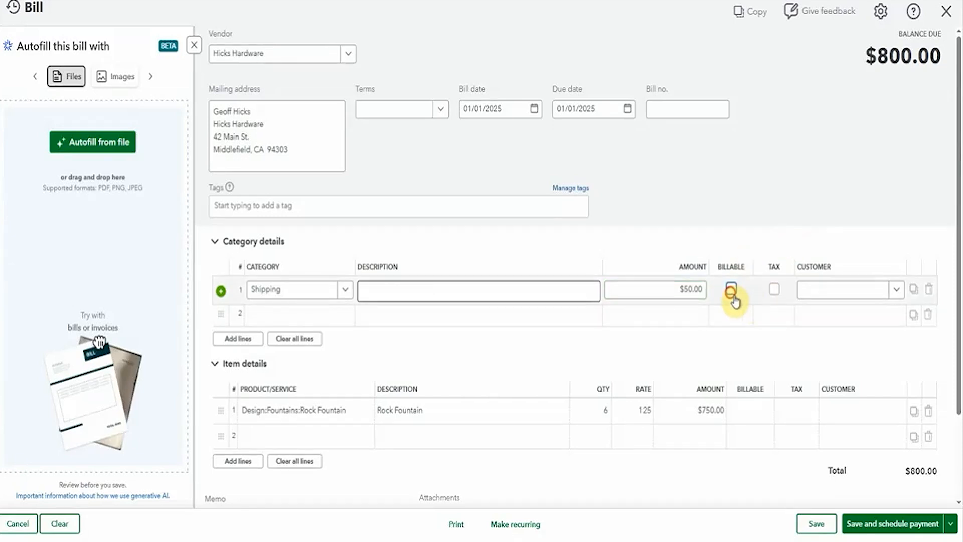
# Step: Make the Rock Fountain line billable and bill both lines to Bill's Windsurf Shop
pyautogui.click(753, 419)
pyautogui.click(751, 417)
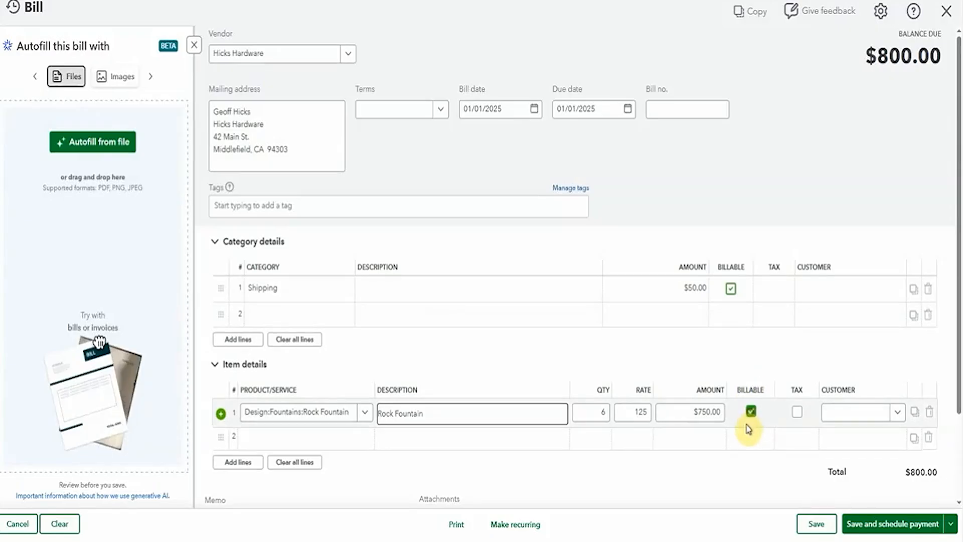
pyautogui.click(836, 298)
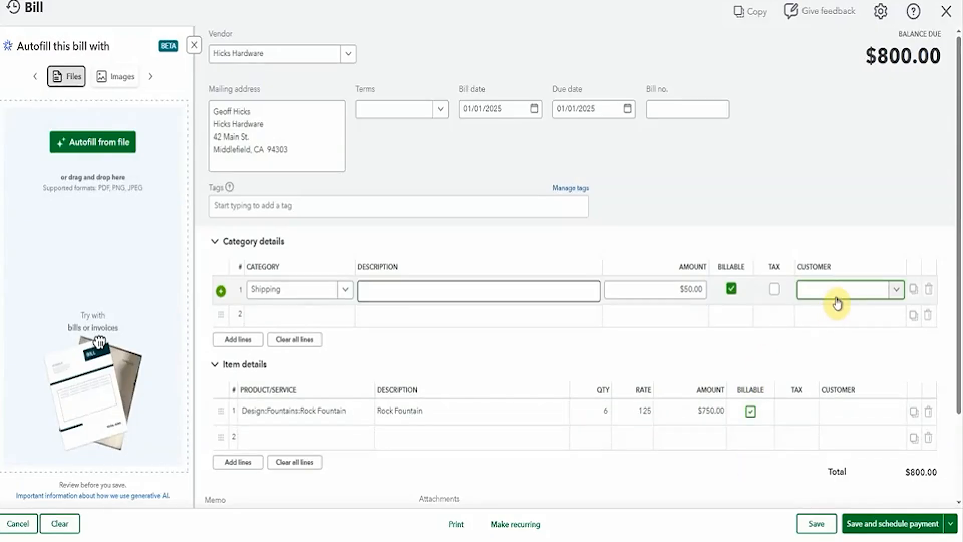
pyautogui.click(896, 291)
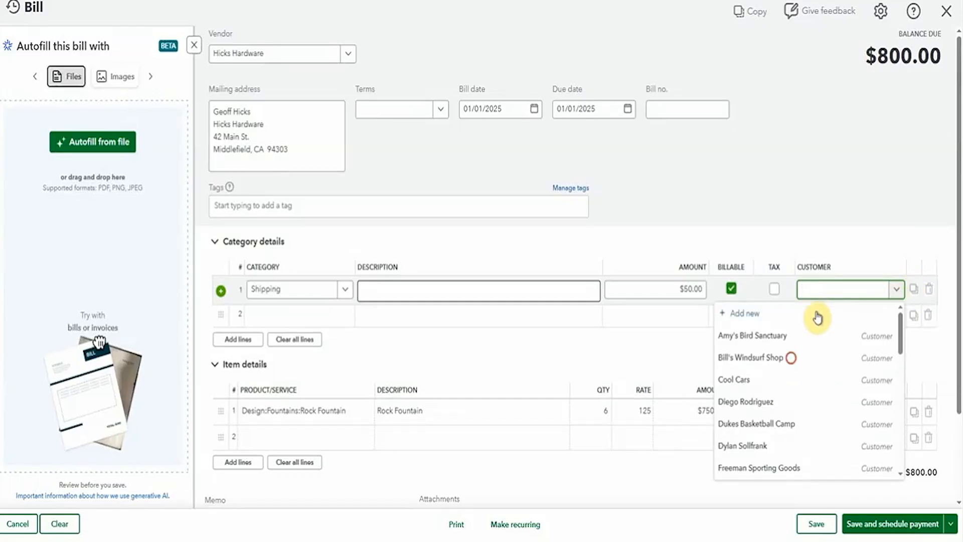
pyautogui.click(789, 357)
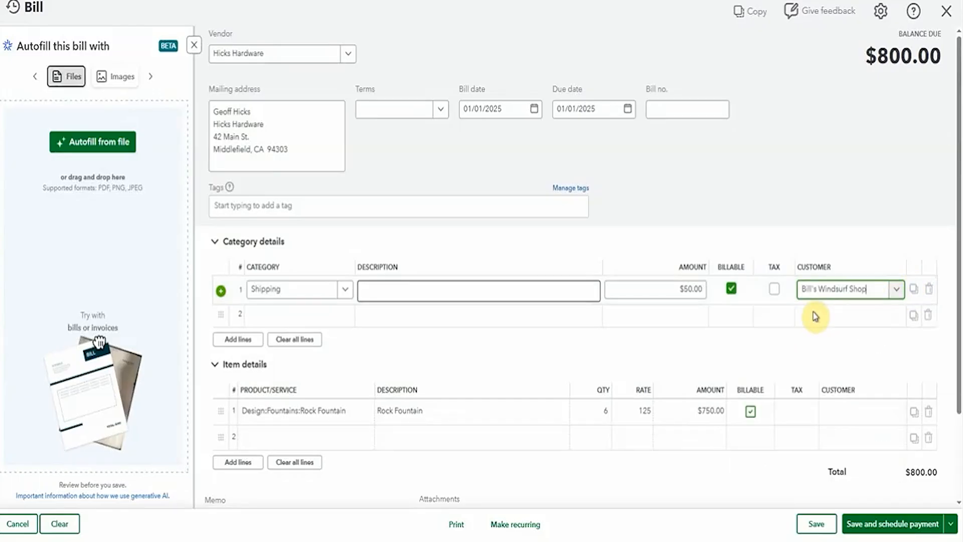
pyautogui.click(843, 411)
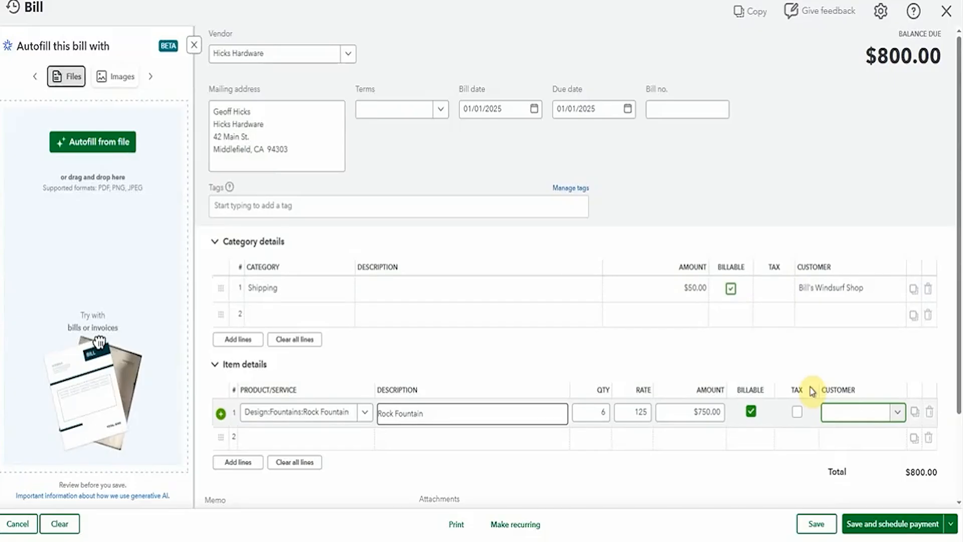
pyautogui.write('Bi')
pyautogui.click(799, 362)
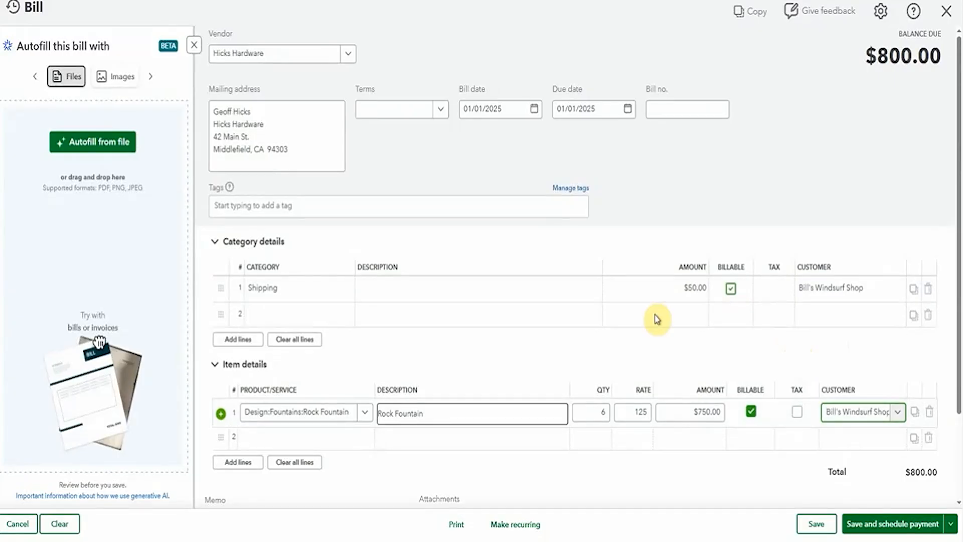
pyautogui.scroll(-1, 662, 290)
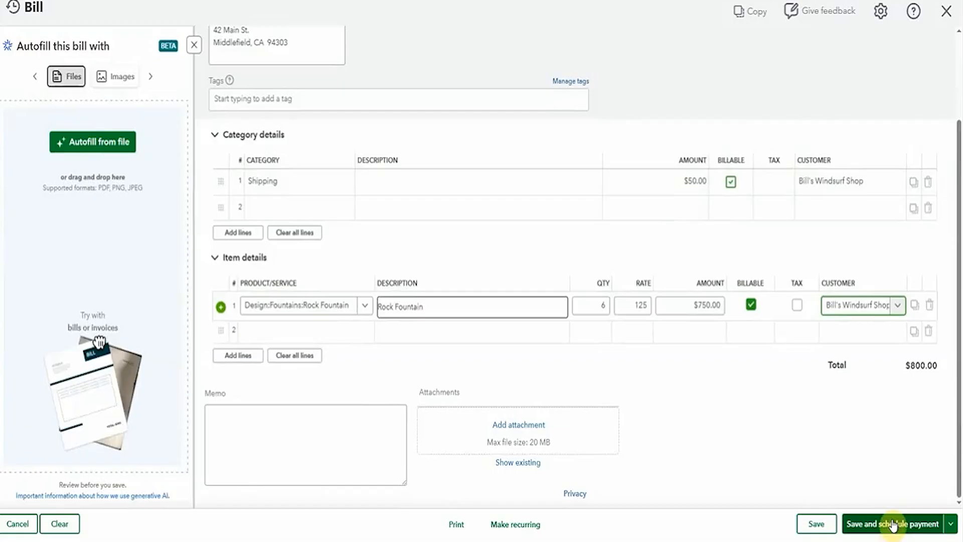
# Step: Save and close the bill, then match the $800 A Rental bank transaction to the 05/01/2025 Hicks Hardware bill
pyautogui.click(949, 524)
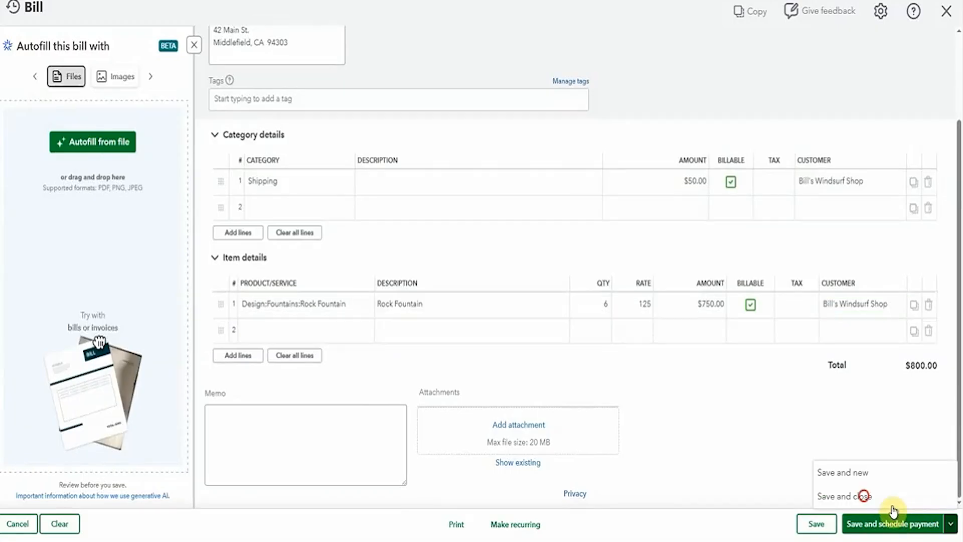
pyautogui.click(863, 495)
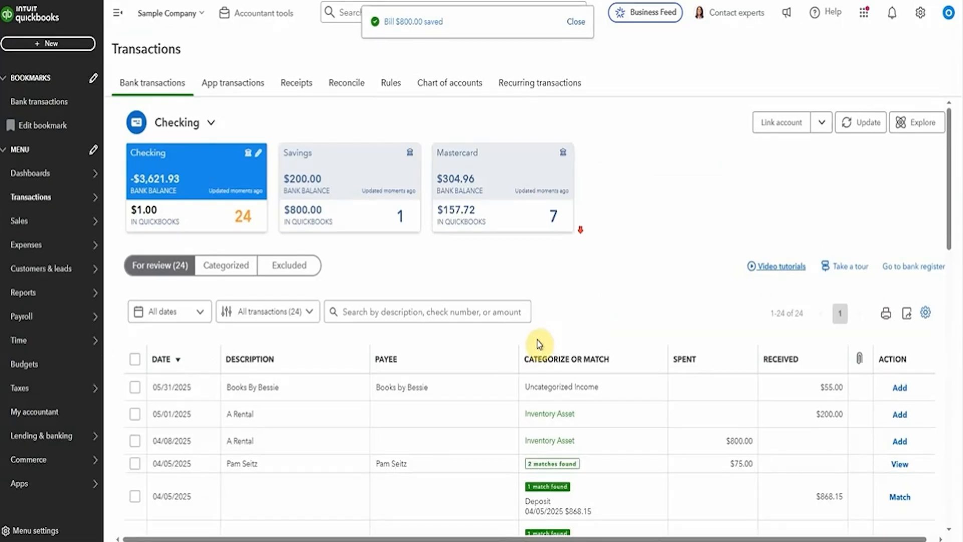
pyautogui.scroll(-2, 577, 228)
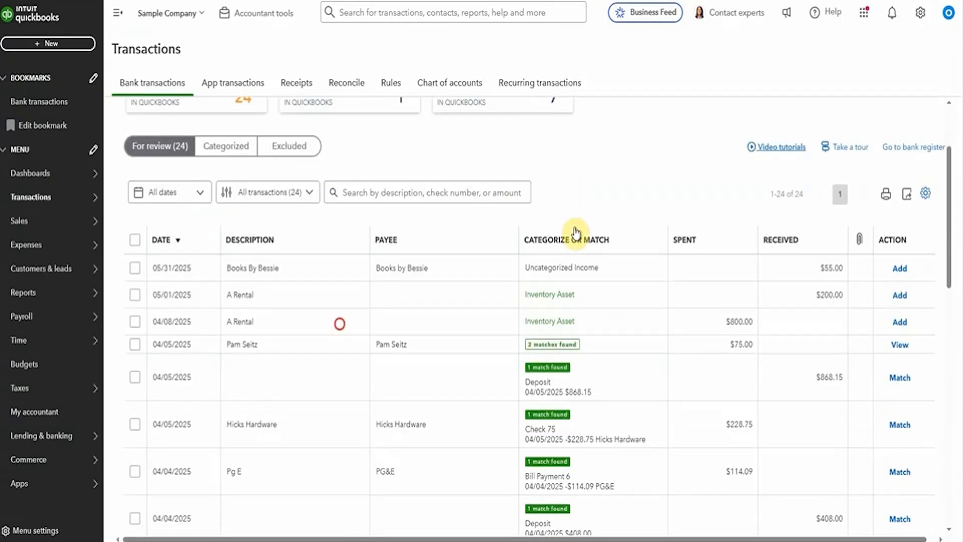
pyautogui.click(342, 323)
pyautogui.scroll(-1, 213, 314)
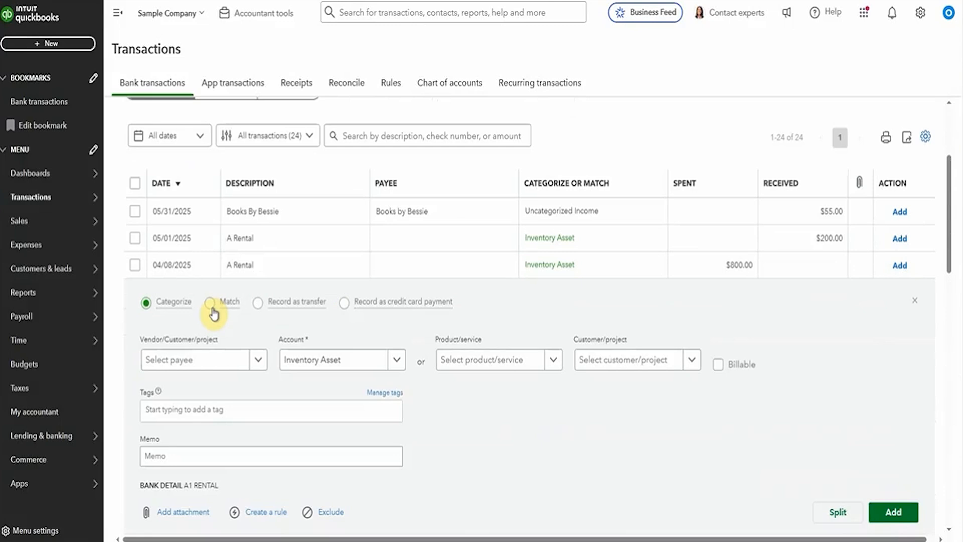
pyautogui.click(212, 305)
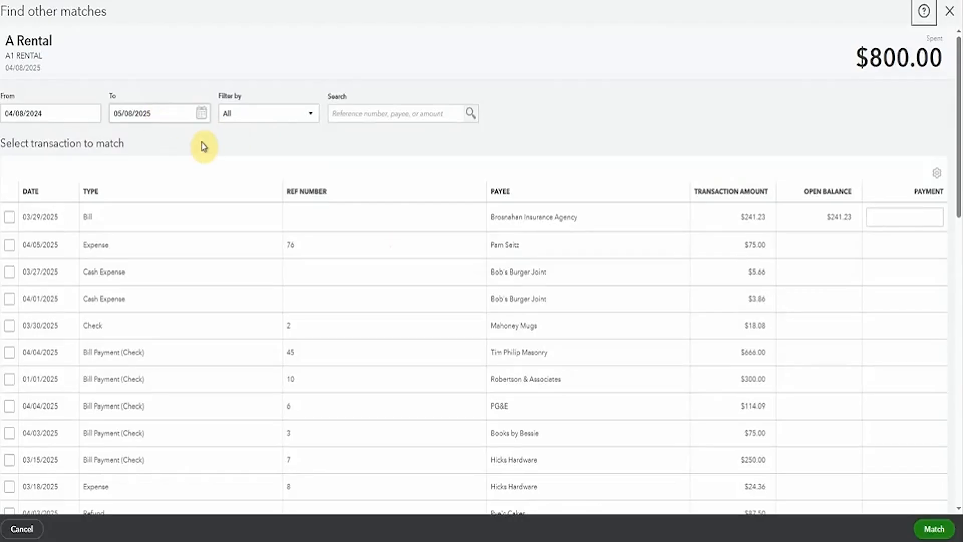
pyautogui.scroll(-8, 204, 146)
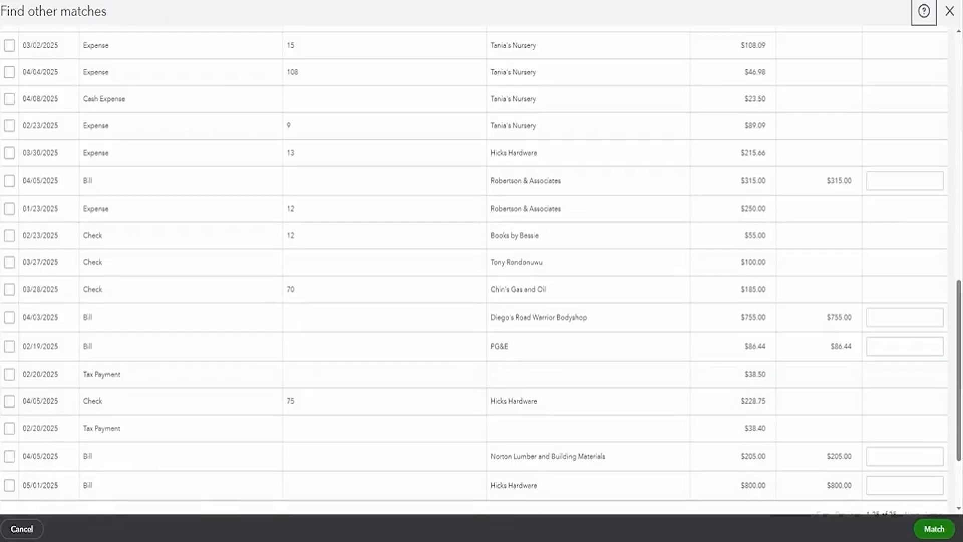
pyautogui.click(10, 485)
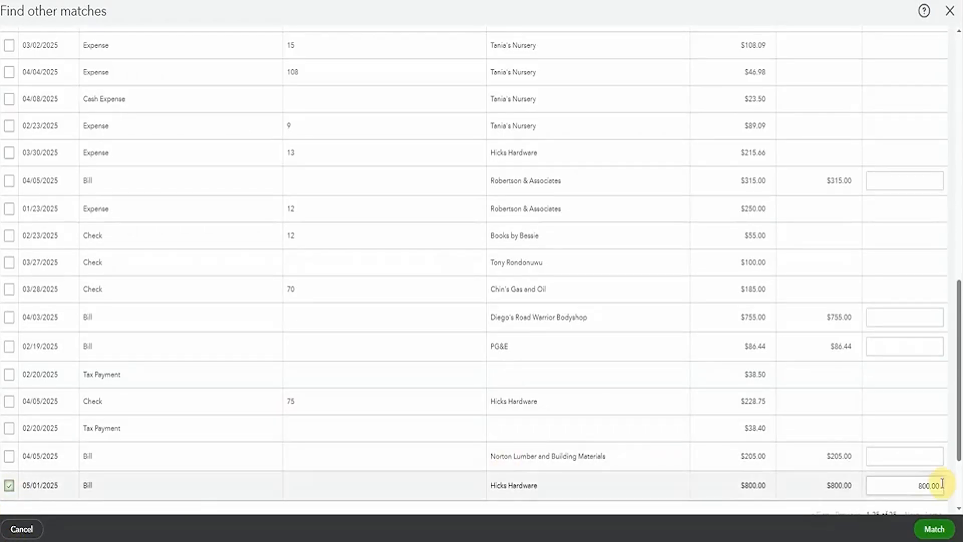
pyautogui.click(932, 533)
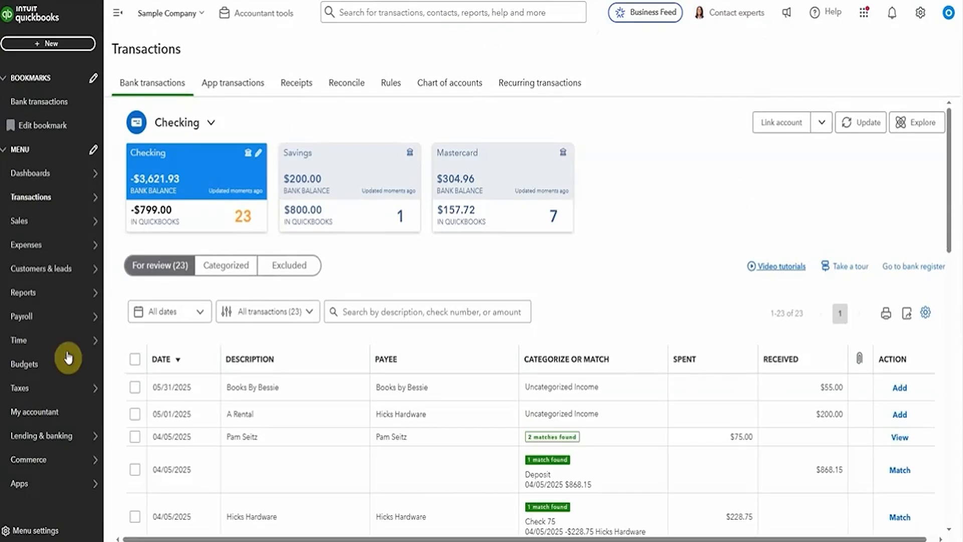
# Step: Run the item report for Rock Fountain from the Products & services list
pyautogui.moveTo(81, 221)
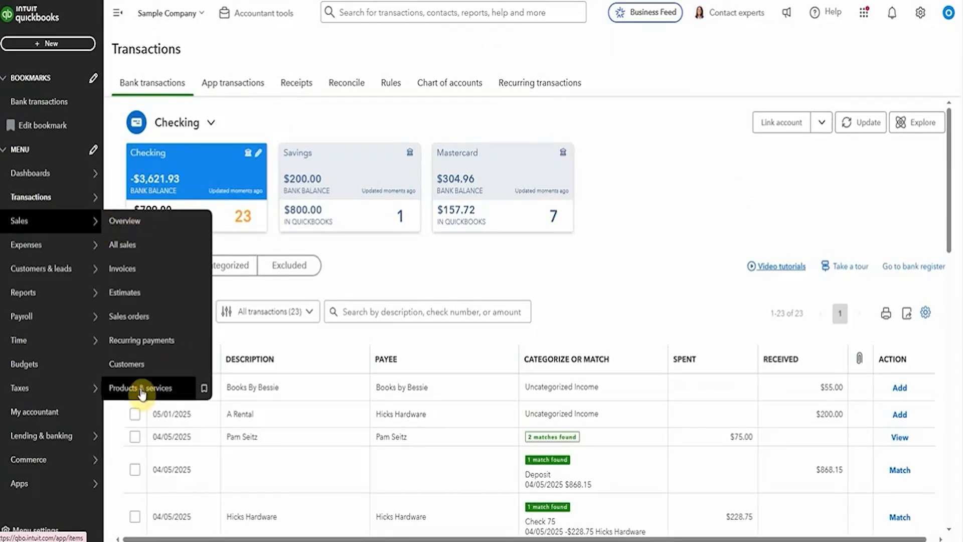
pyautogui.click(168, 388)
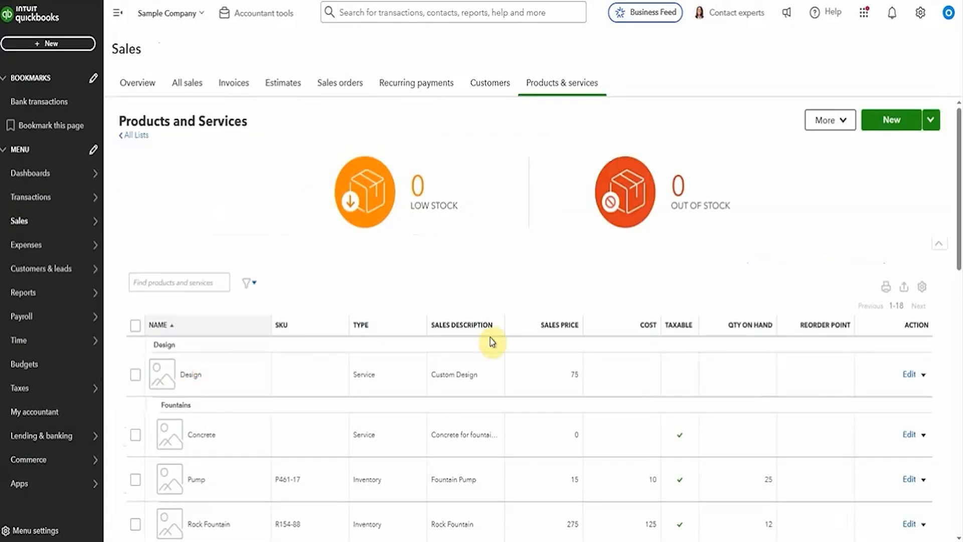
pyautogui.scroll(-1, 657, 411)
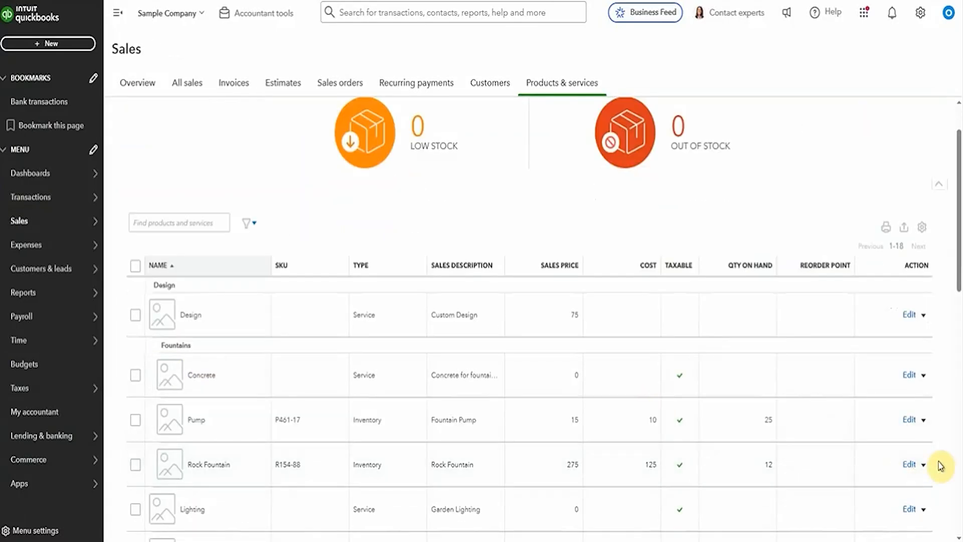
pyautogui.click(925, 465)
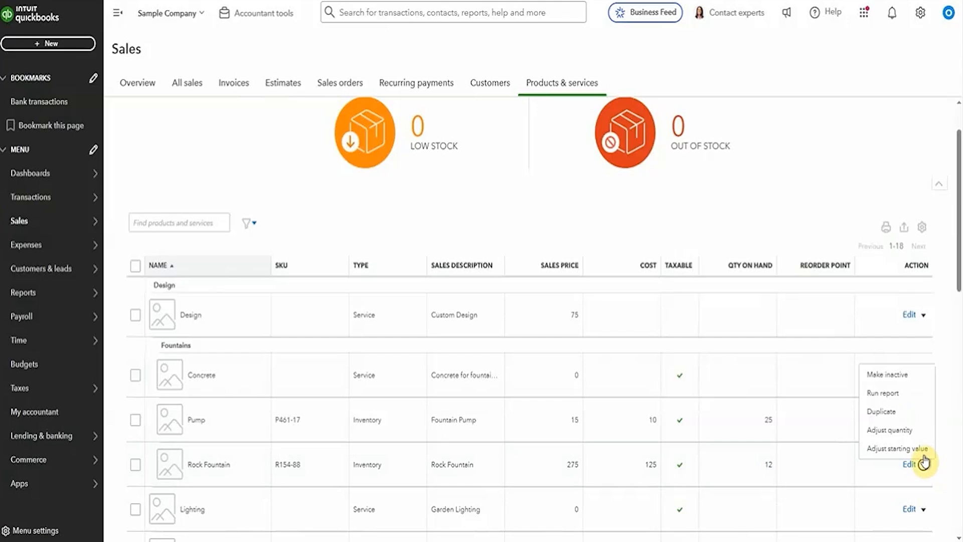
pyautogui.click(882, 393)
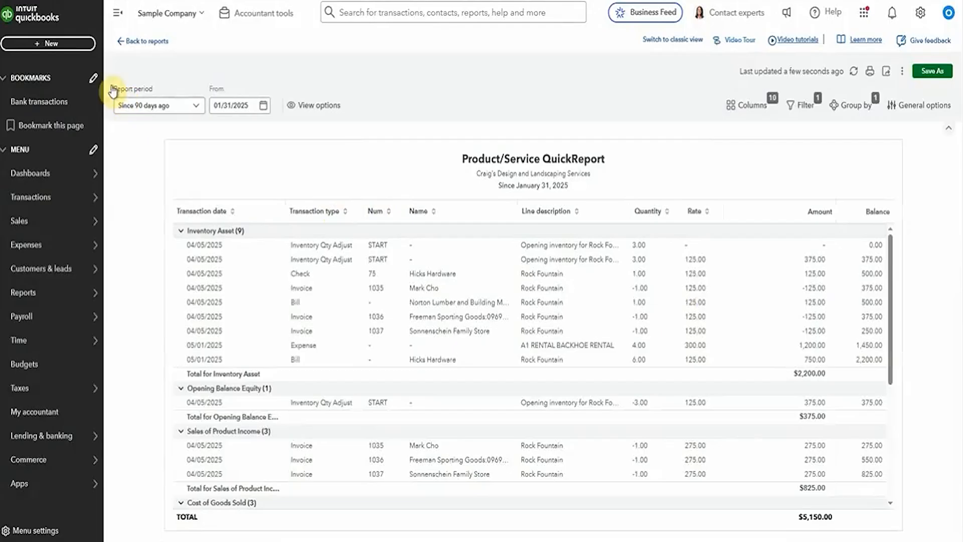
# Step: Return to Bank transactions and expand the Books By Bessie deposit details
pyautogui.moveTo(60, 197)
pyautogui.click(128, 197)
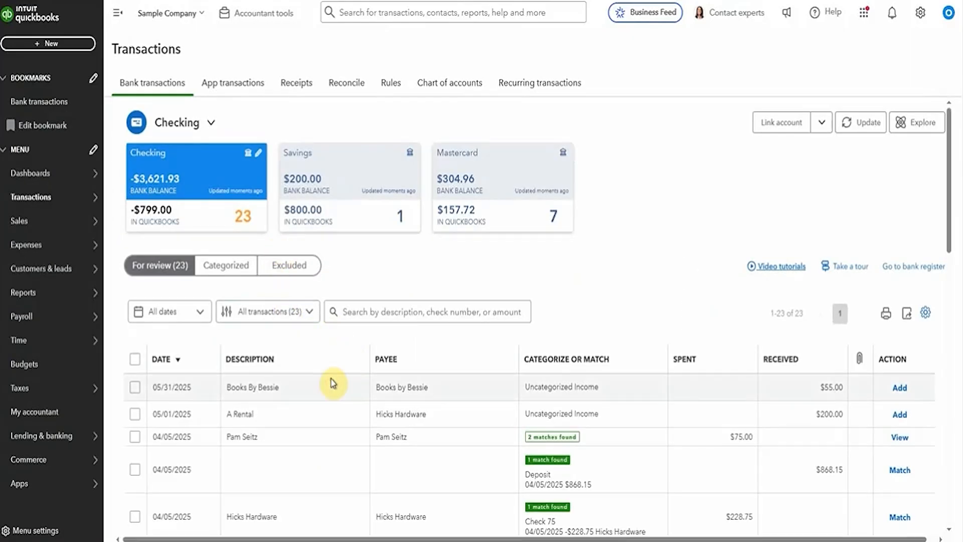
pyautogui.click(332, 384)
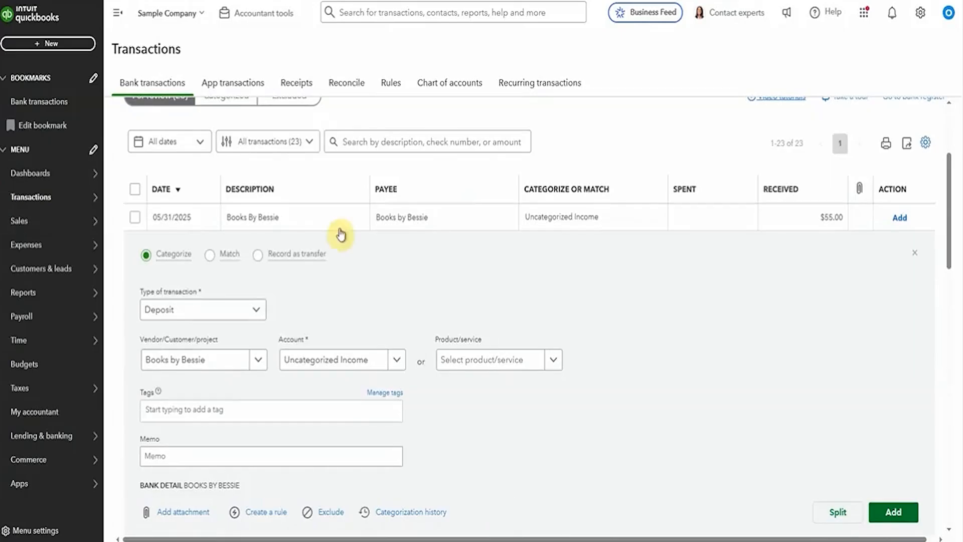
# Step: Create a new invoice from the + New menu
pyautogui.click(69, 45)
pyautogui.press('Escape')
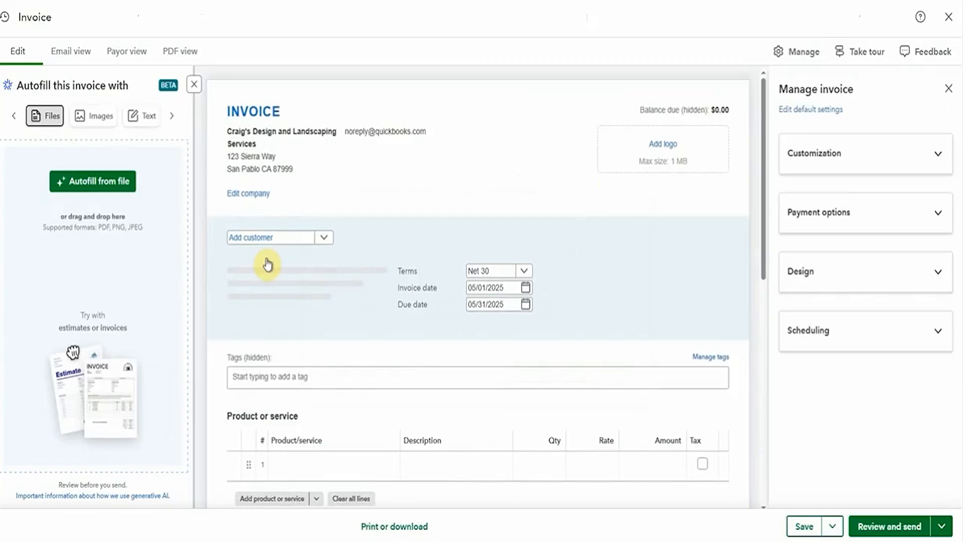
pyautogui.click(265, 237)
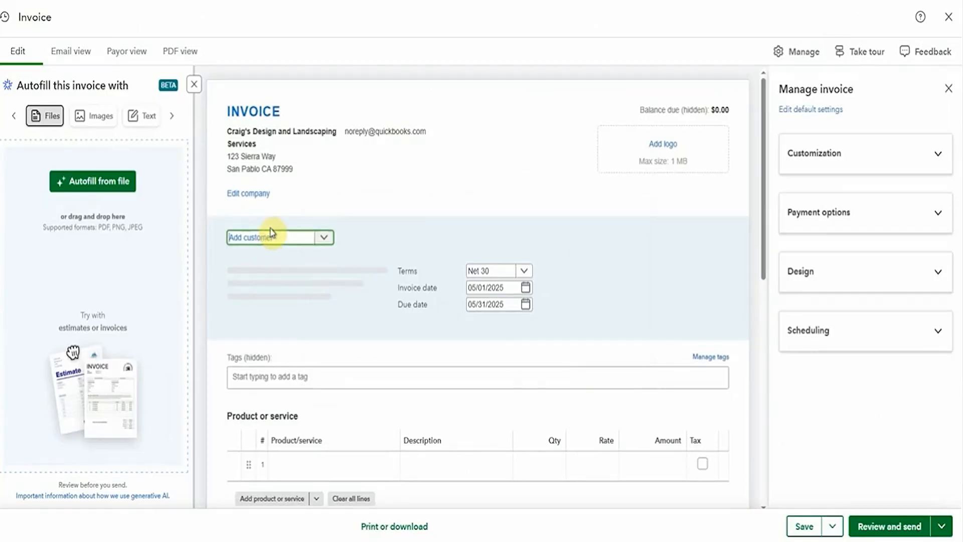
# Step: Bill the invoice to Bill's Windsurf Shop and add both suggested billable expenses, $750 and $50
pyautogui.write('bill')
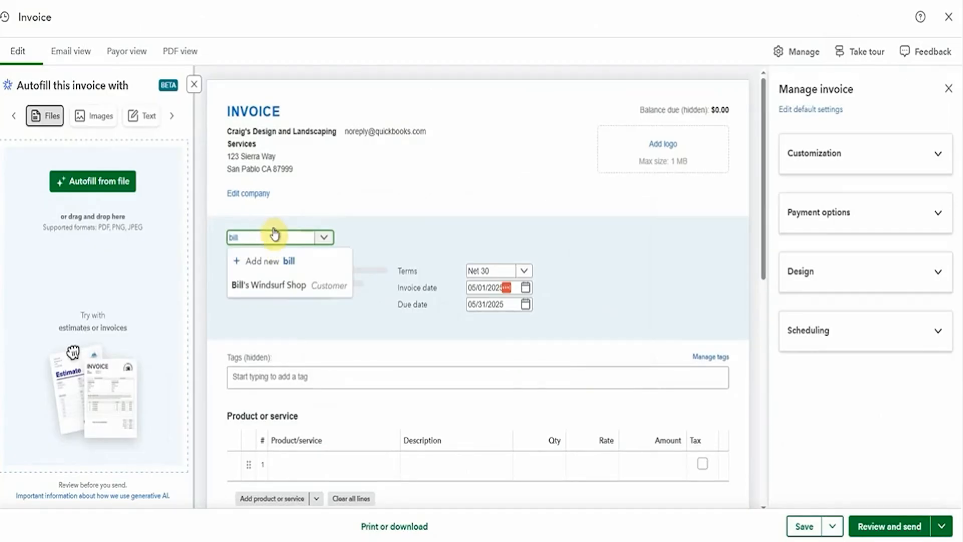
pyautogui.click(275, 285)
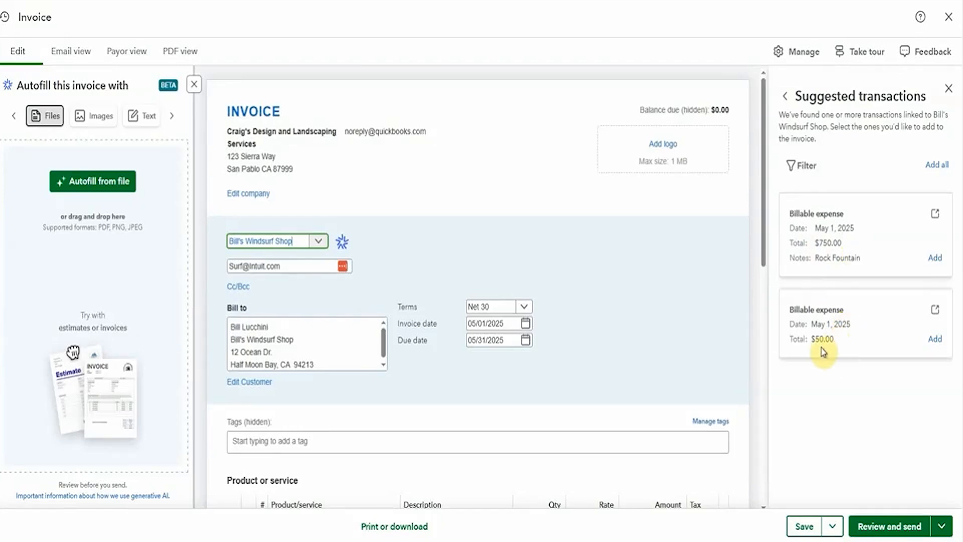
pyautogui.click(936, 164)
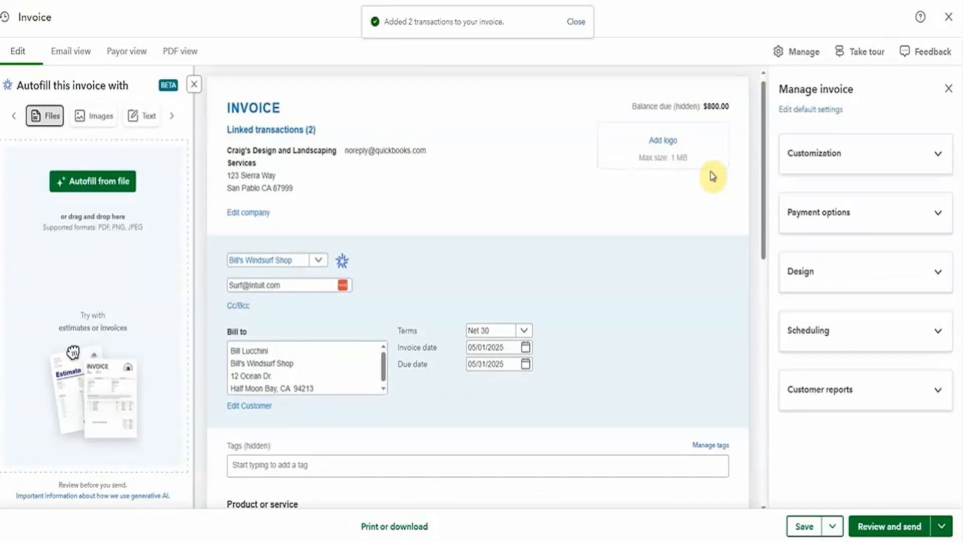
pyautogui.scroll(-5, 712, 175)
pyautogui.click(608, 346)
# Step: Change the Rock Fountain line's rate from 125 to 275, making it $1,650.00
pyautogui.click(596, 318)
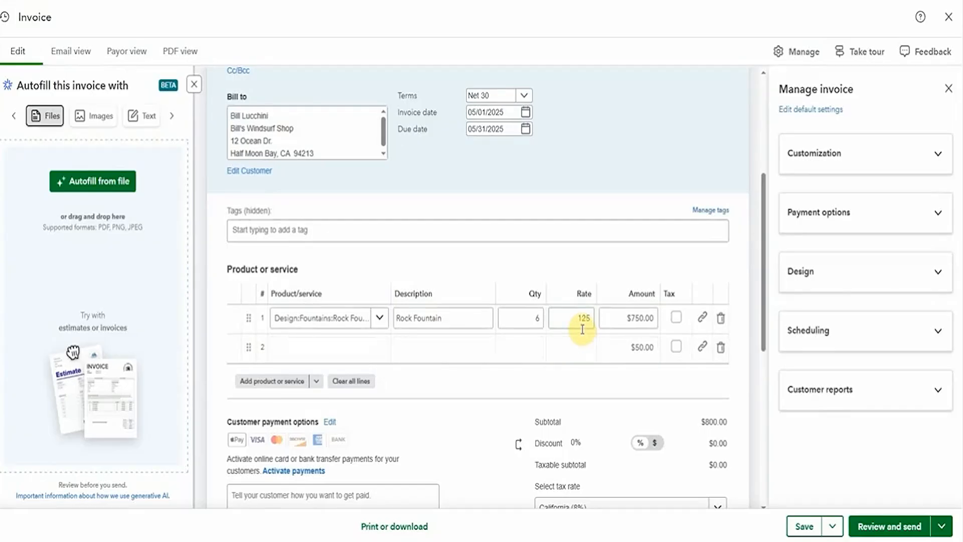
pyautogui.click(583, 323)
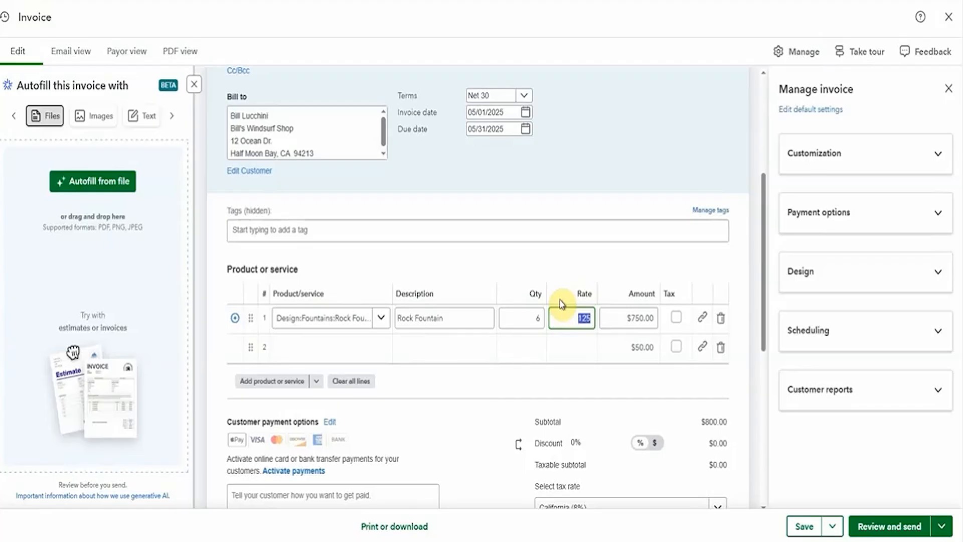
pyautogui.write('275')
pyautogui.press('Tab')
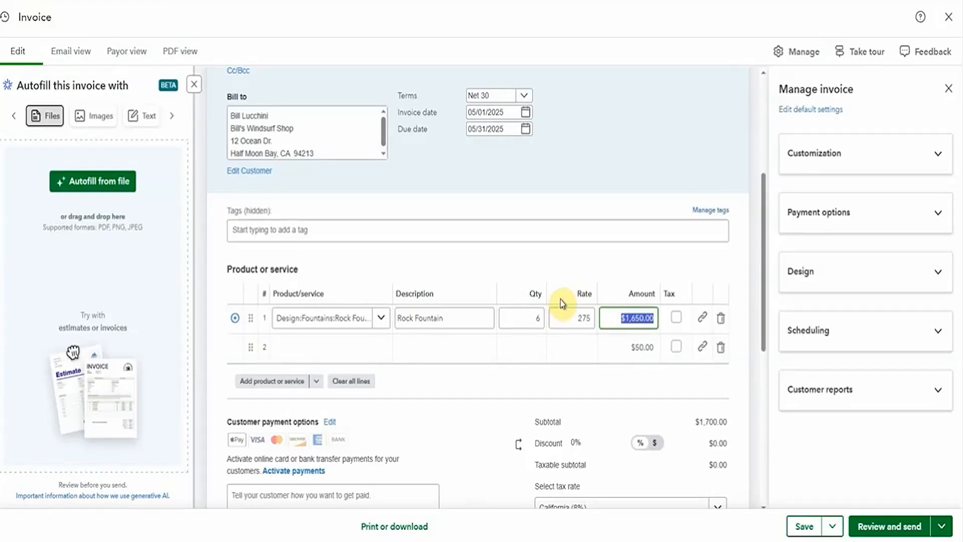